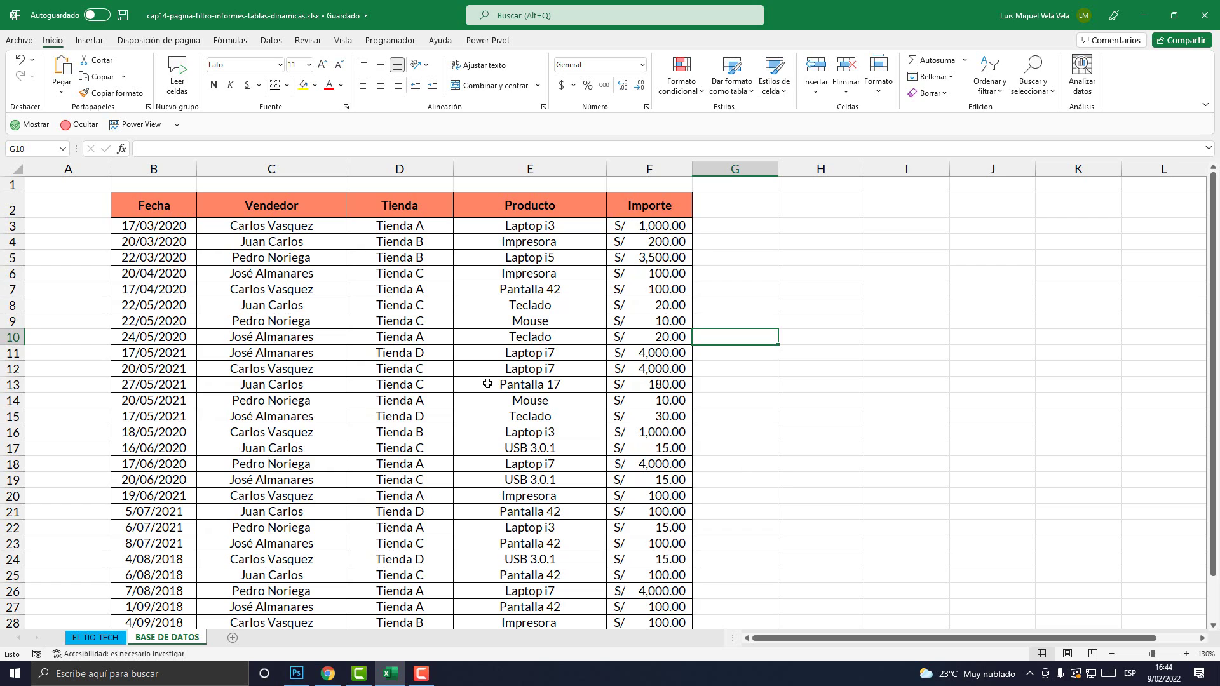
Step: Select the sales data B2:F31, from the Fecha header down to the last record in row 31
scroll(502, 418, down, 6)
scroll(502, 419, up, 6)
mouse_move(166, 202)
mouse_down()
mouse_move(617, 449)
mouse_move(636, 627)
mouse_up()
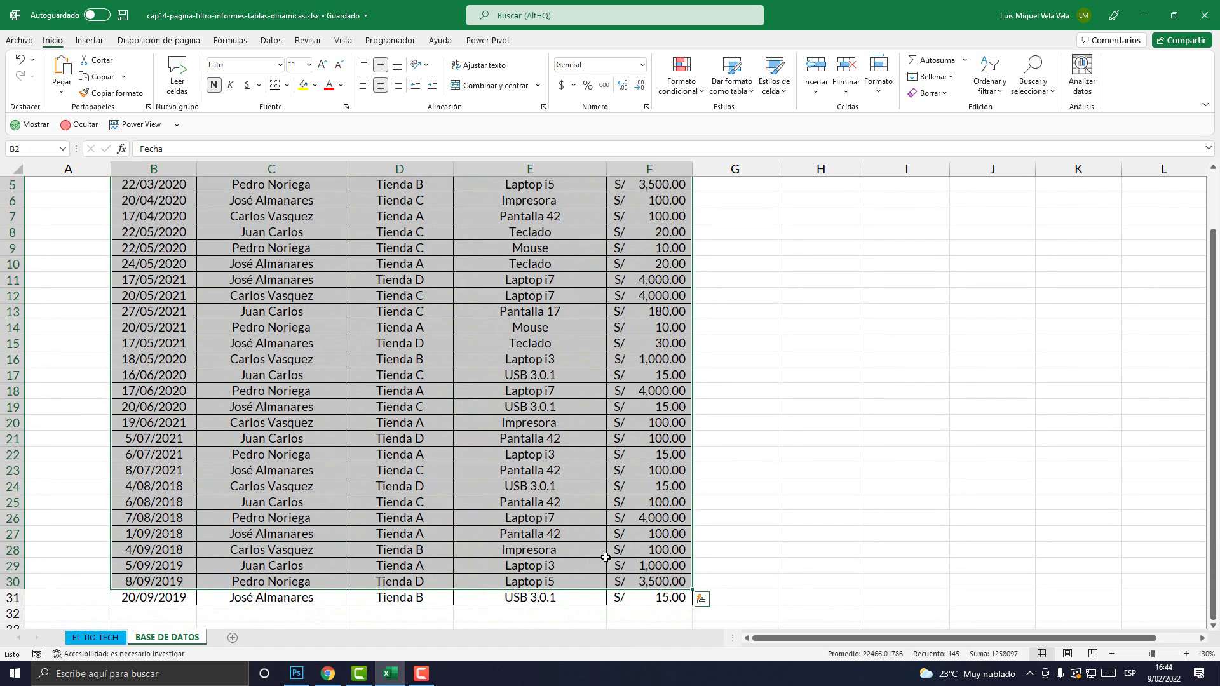
click(397, 423)
scroll(495, 452, up, 2)
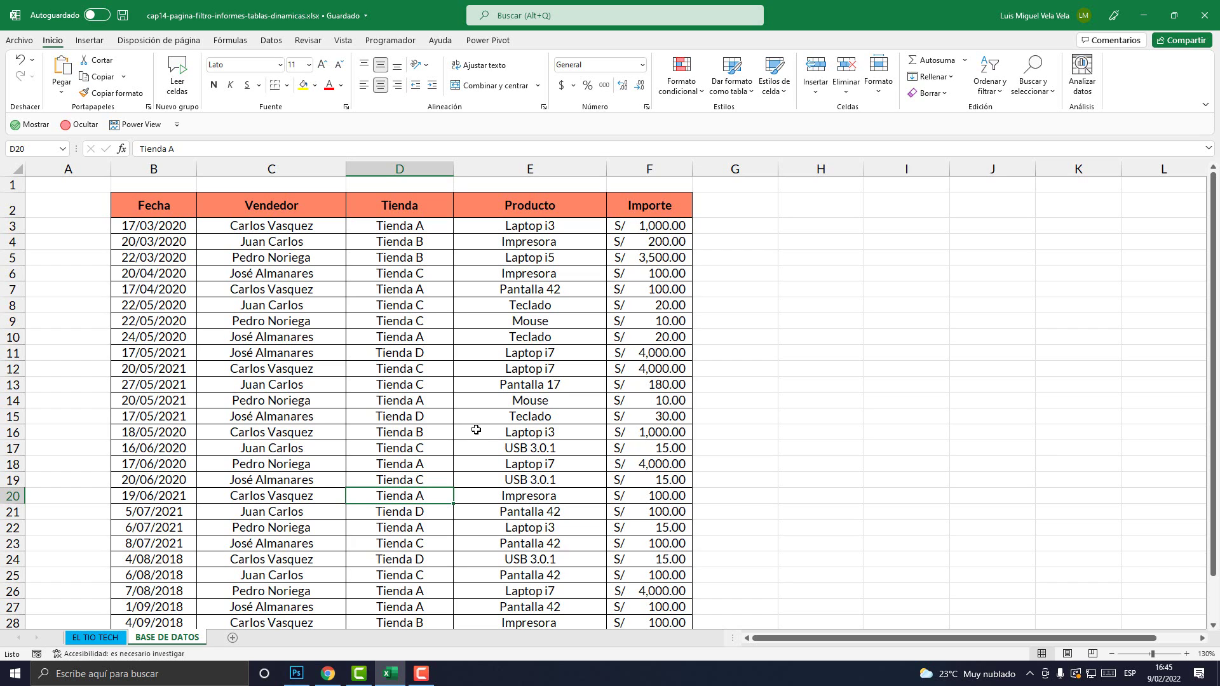
scroll(483, 434, down, 2)
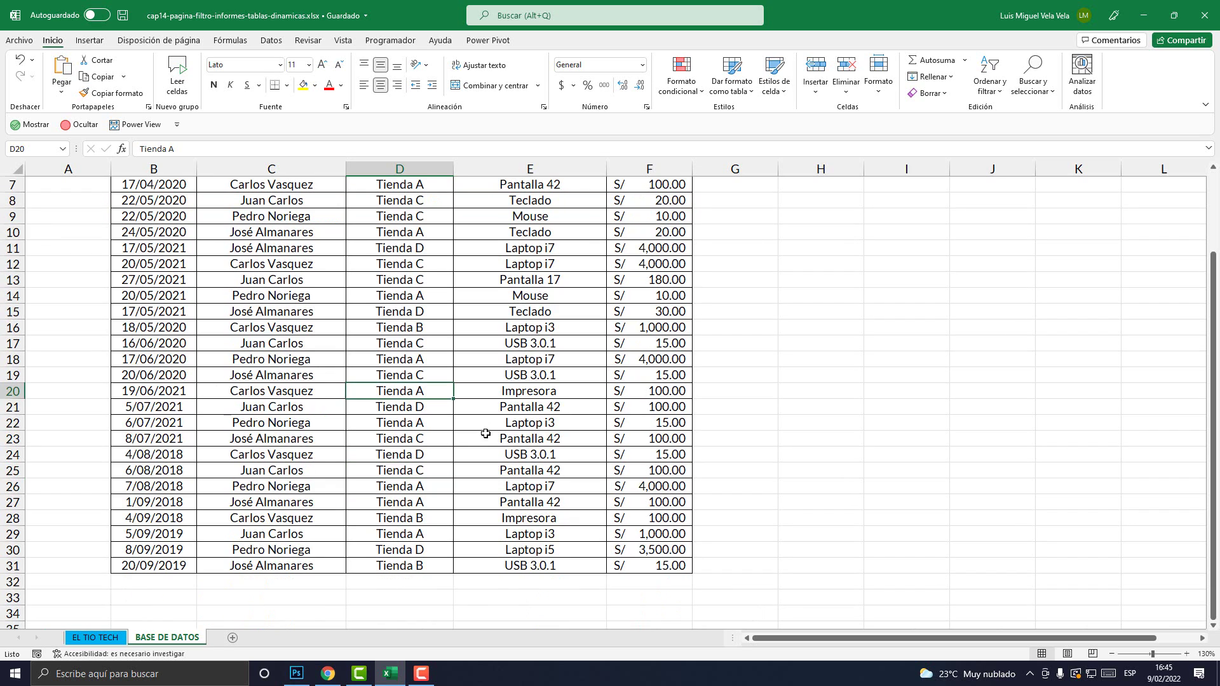
scroll(488, 432, up, 2)
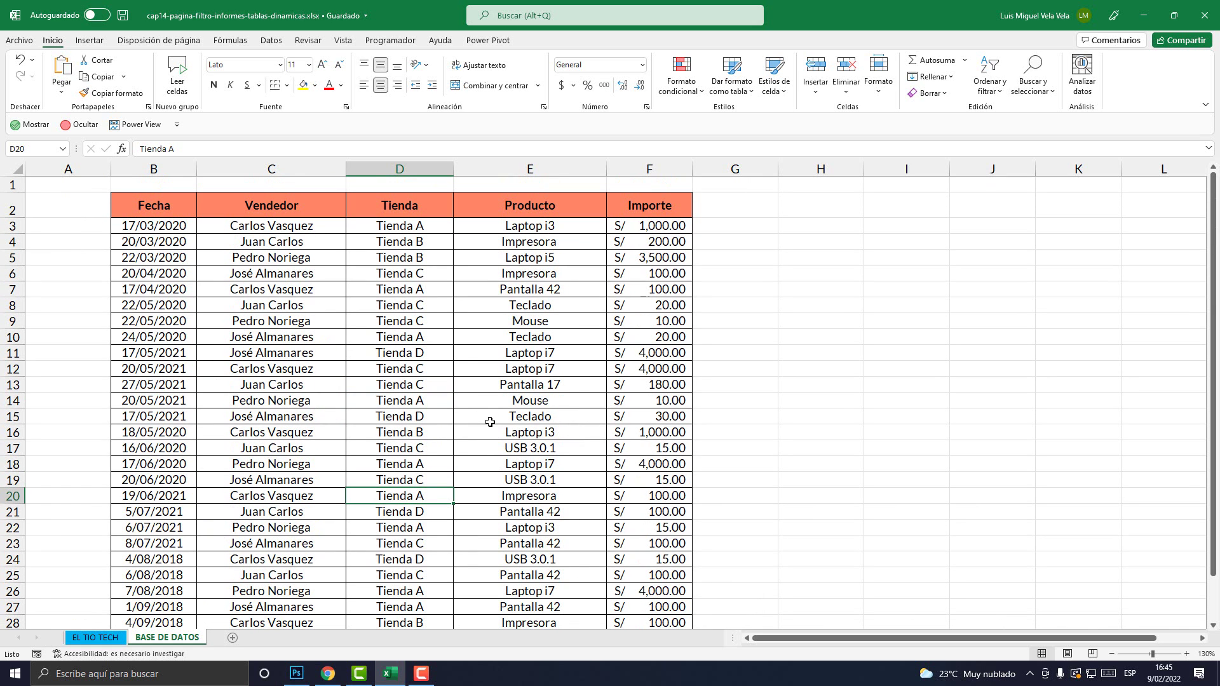
click(444, 385)
drag(167, 205, 655, 613)
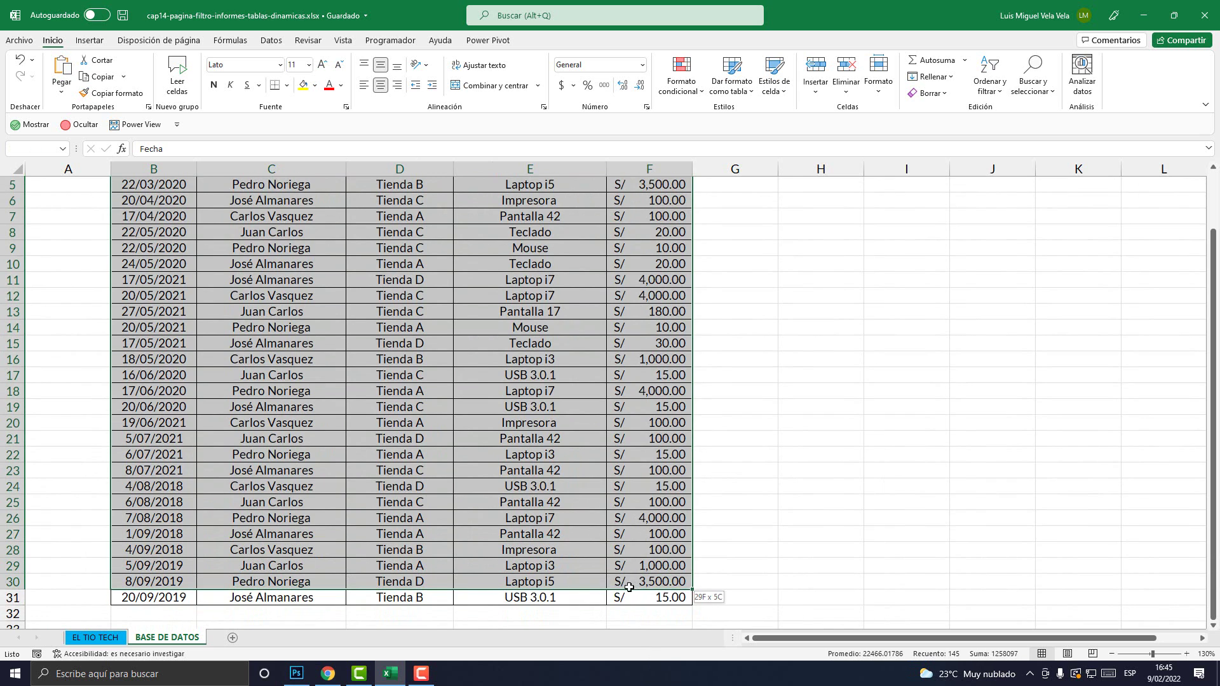
drag(655, 613, 655, 613)
scroll(335, 478, up, 2)
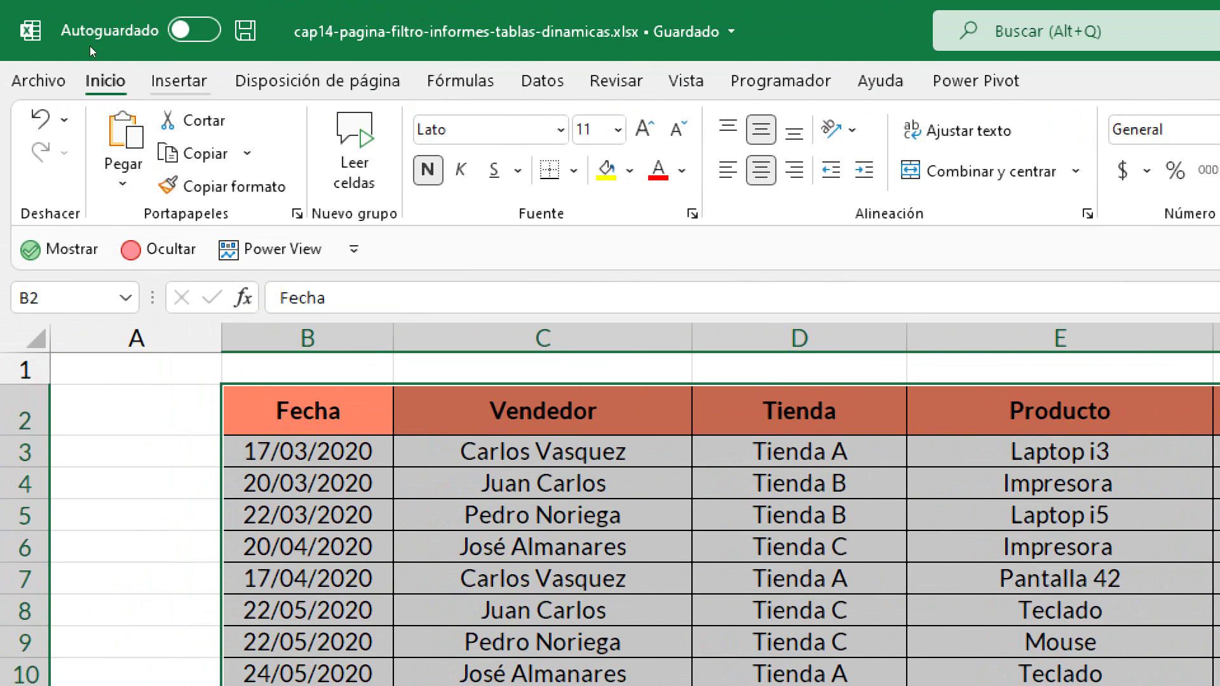
Step: Convert B2:F31 into table Tabla1 with its first row as headers
click(89, 41)
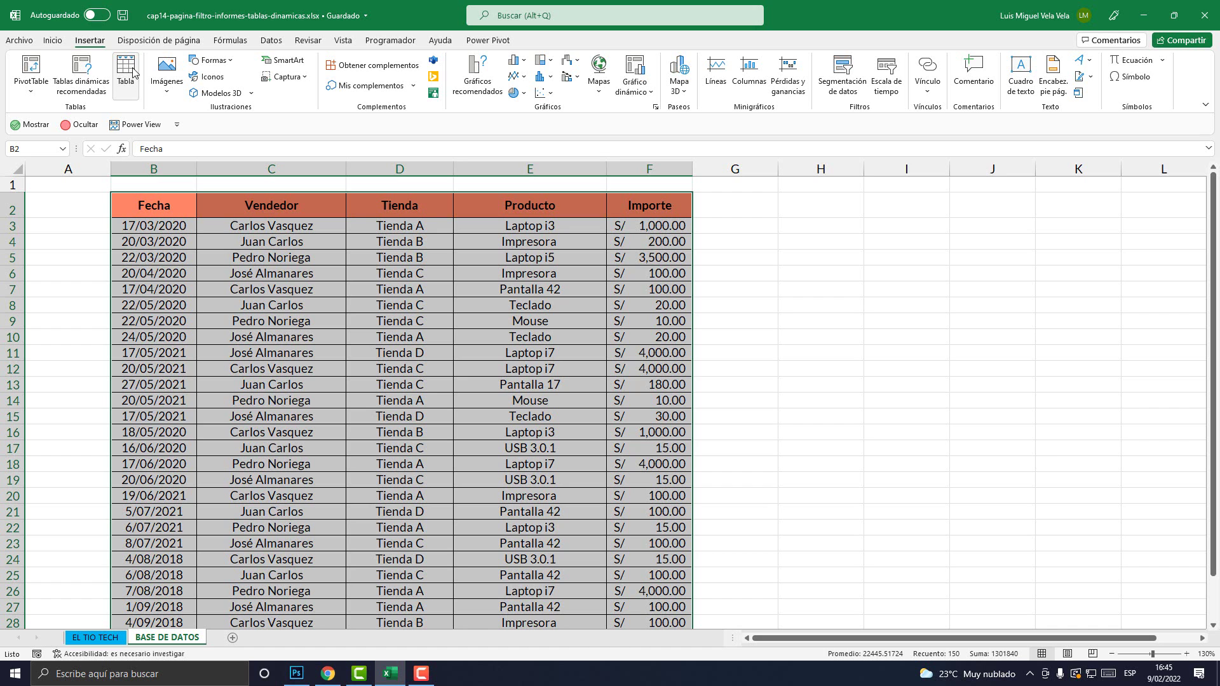
click(132, 70)
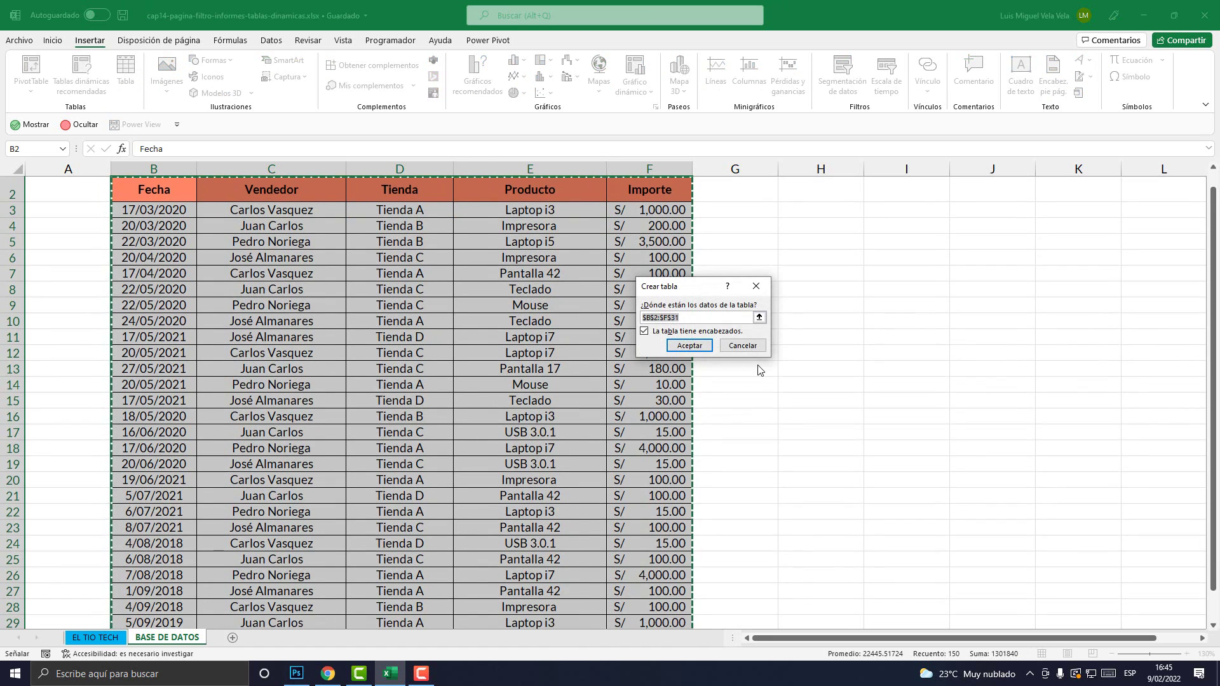
click(670, 343)
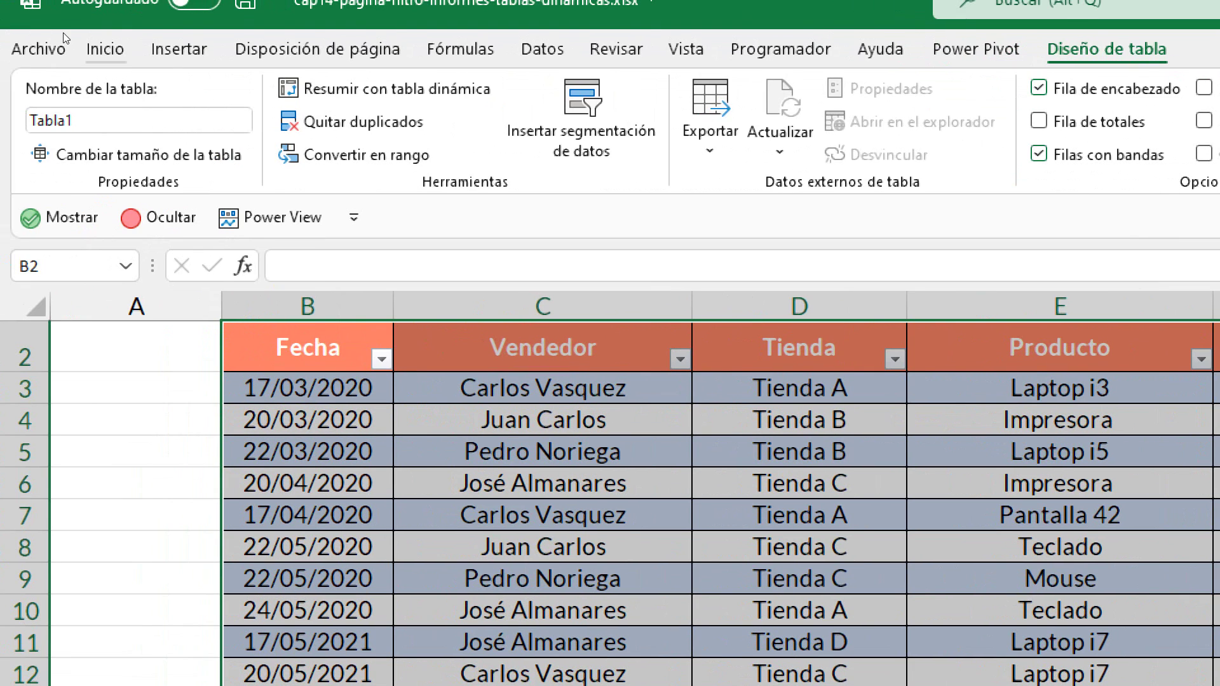
click(86, 41)
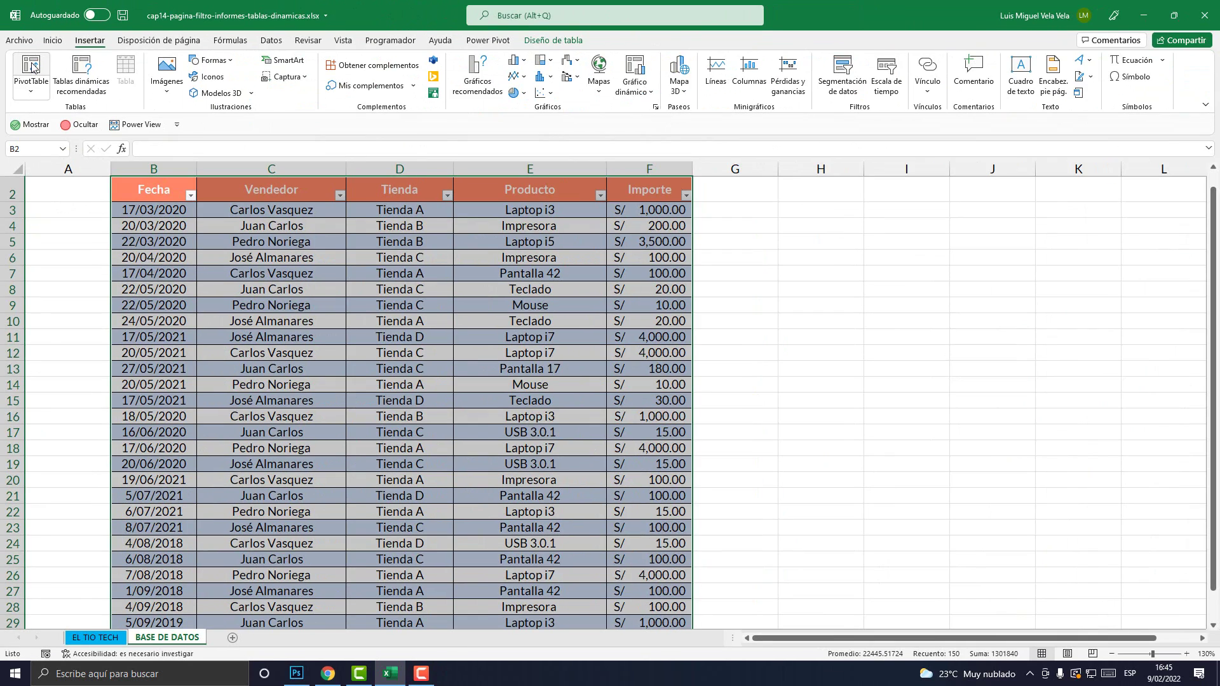
Step: Insert a pivot table from Tabla1 on a new worksheet, Hoja1
click(33, 66)
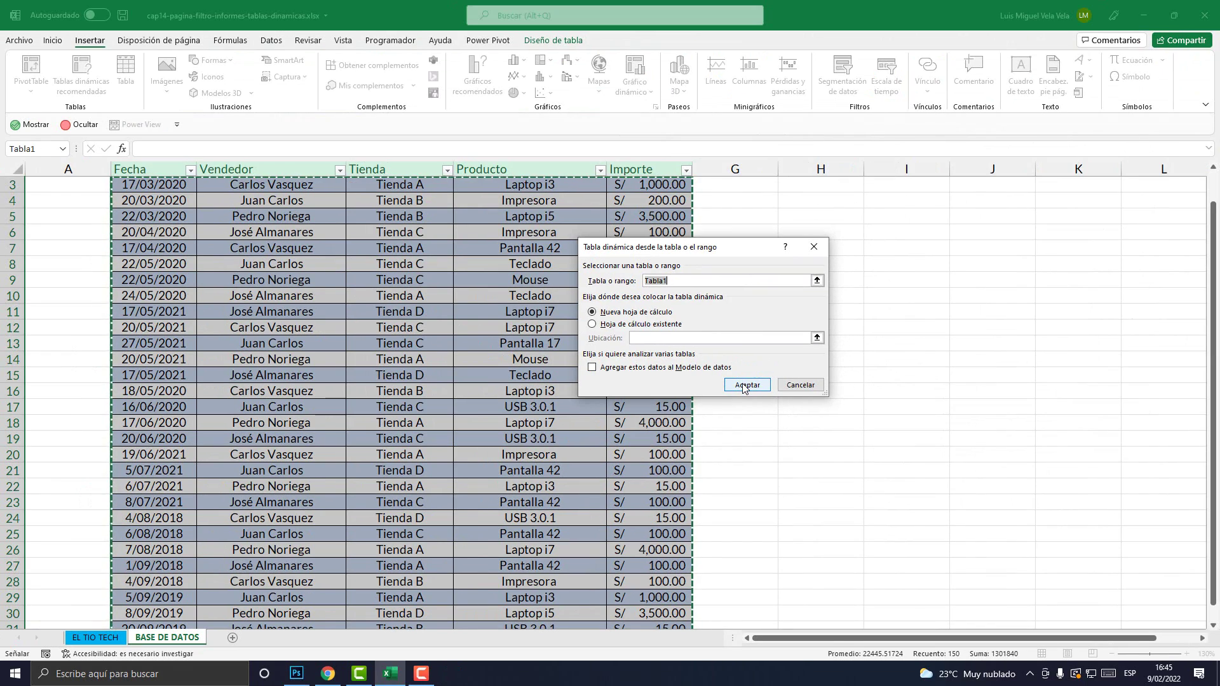
click(744, 385)
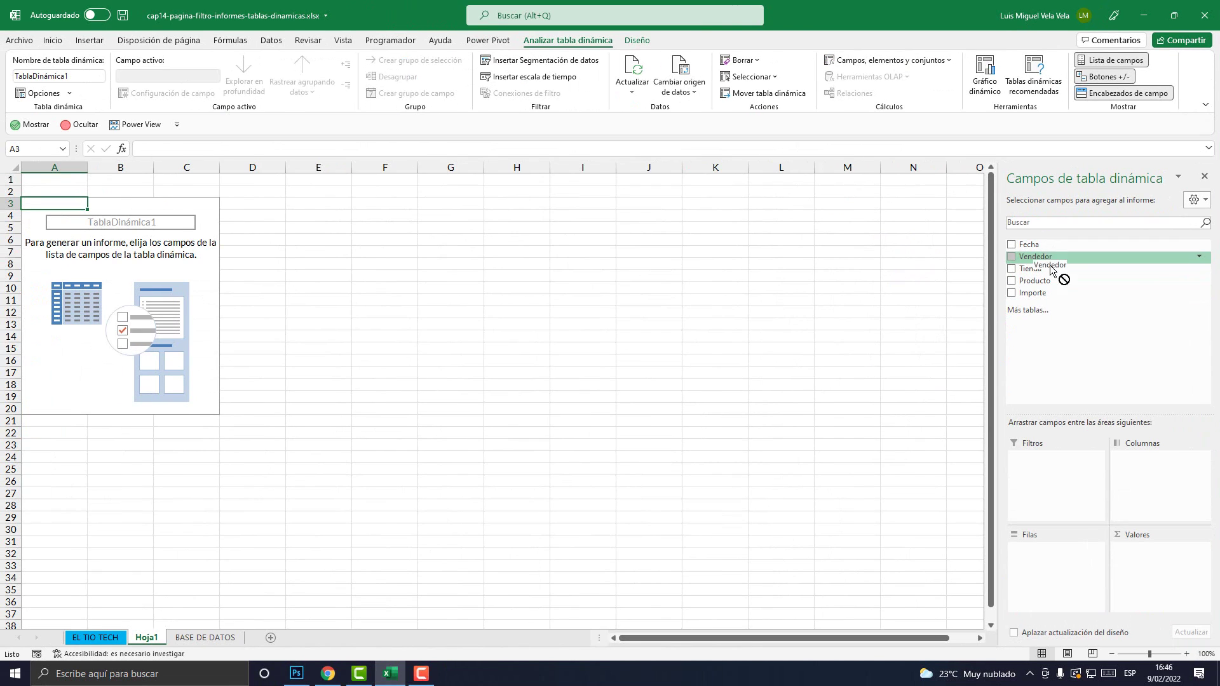
Step: Put Vendedor in Filas and Importe in Valores, giving Suma de Importe totalling 27345
drag(1036, 256, 1104, 558)
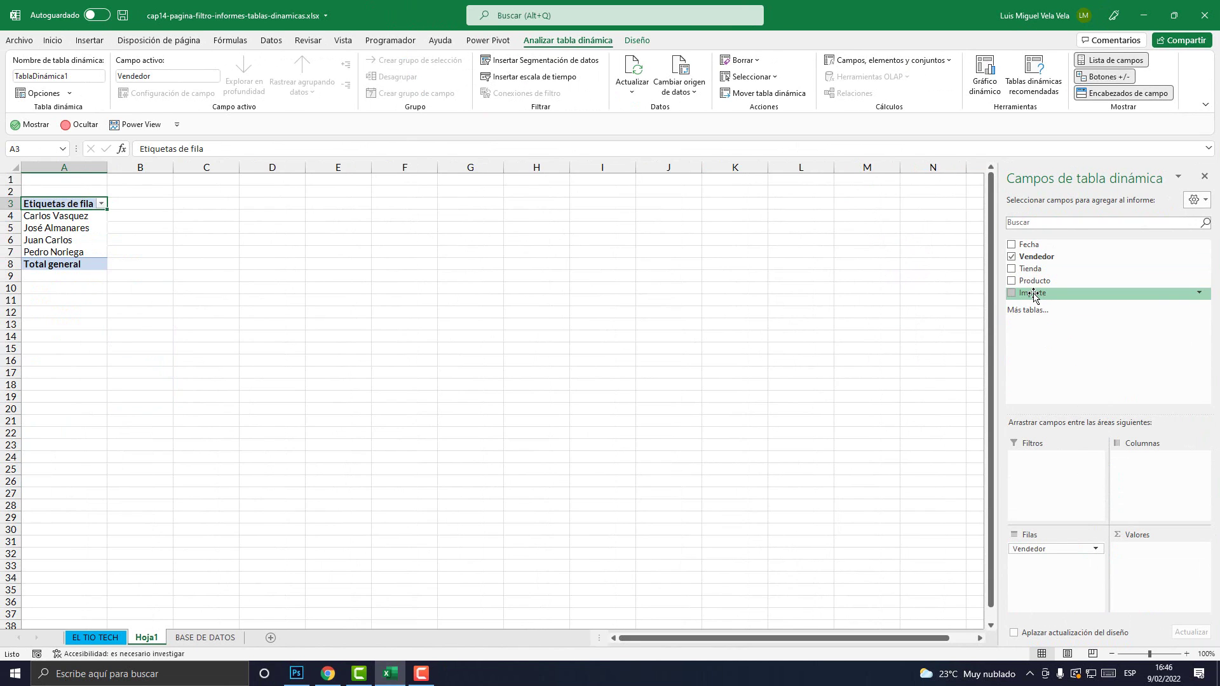
drag(1034, 296, 1152, 566)
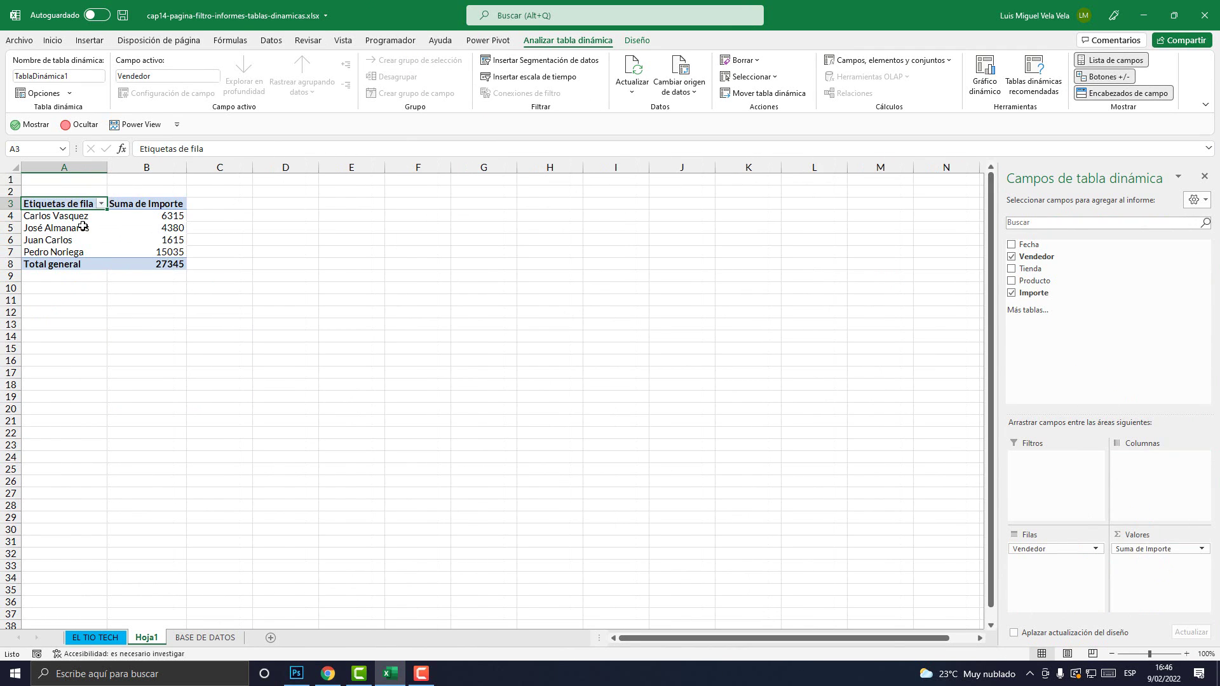
click(1187, 654)
click(1186, 654)
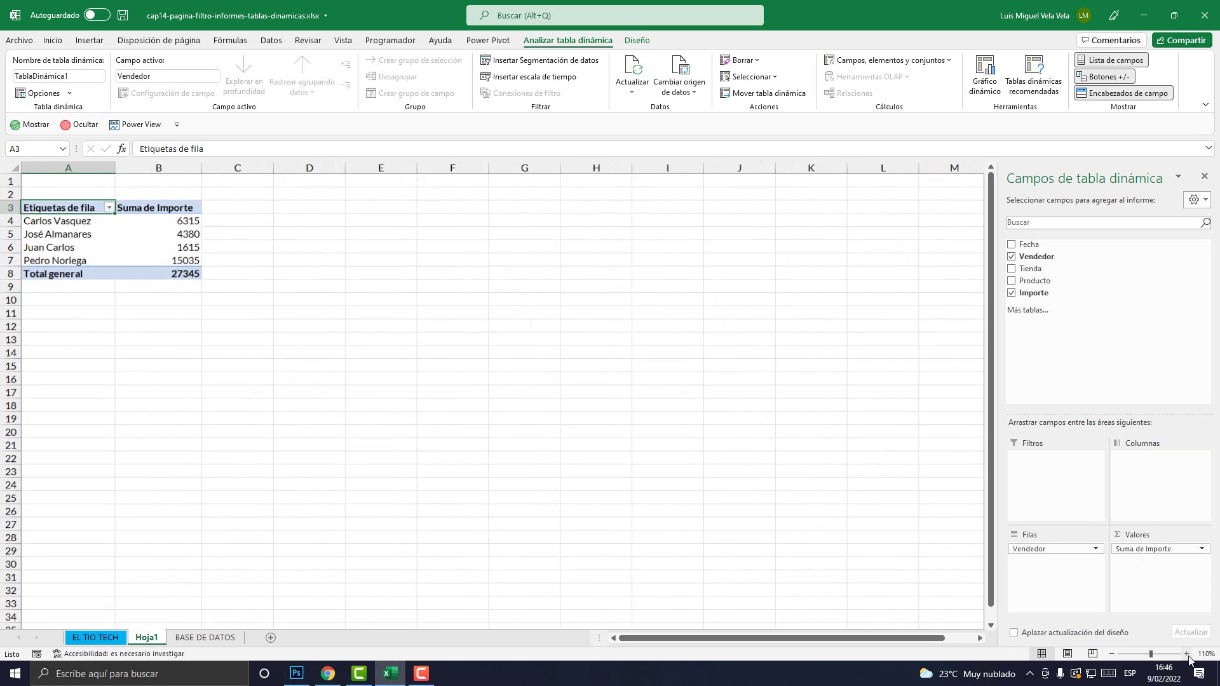
click(1186, 654)
click(1187, 654)
click(1187, 654)
click(1186, 654)
click(1187, 654)
click(1187, 654)
click(1187, 654)
click(1187, 654)
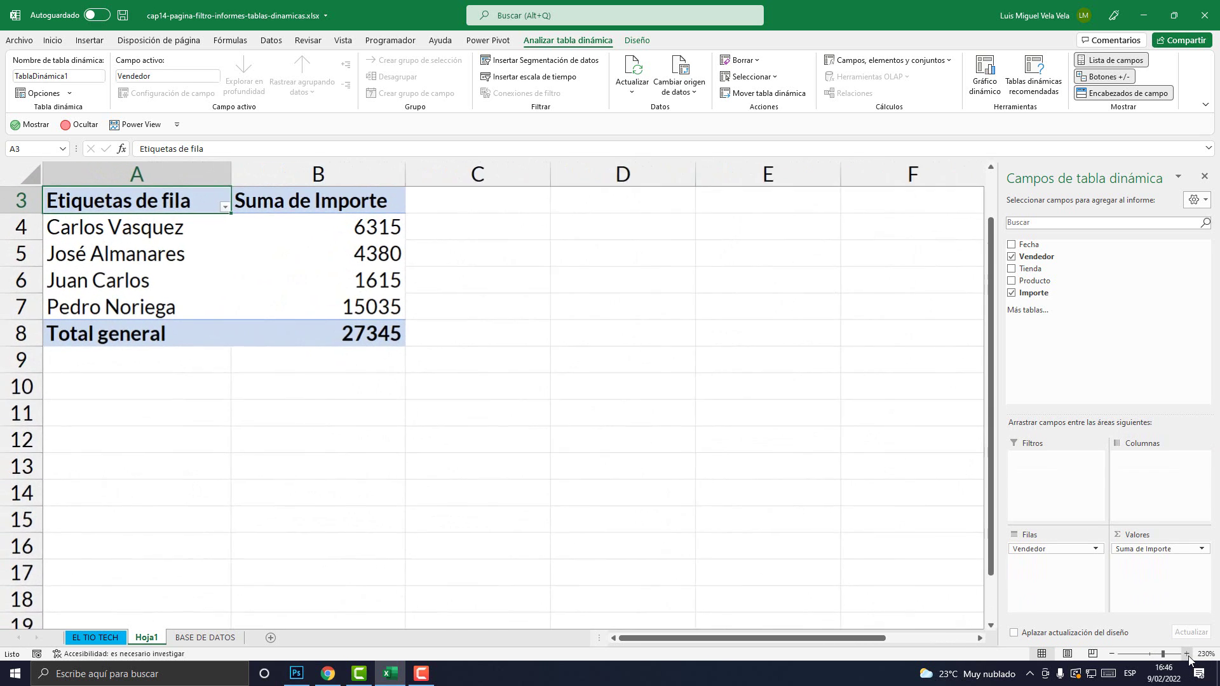
scroll(178, 481, up, 1)
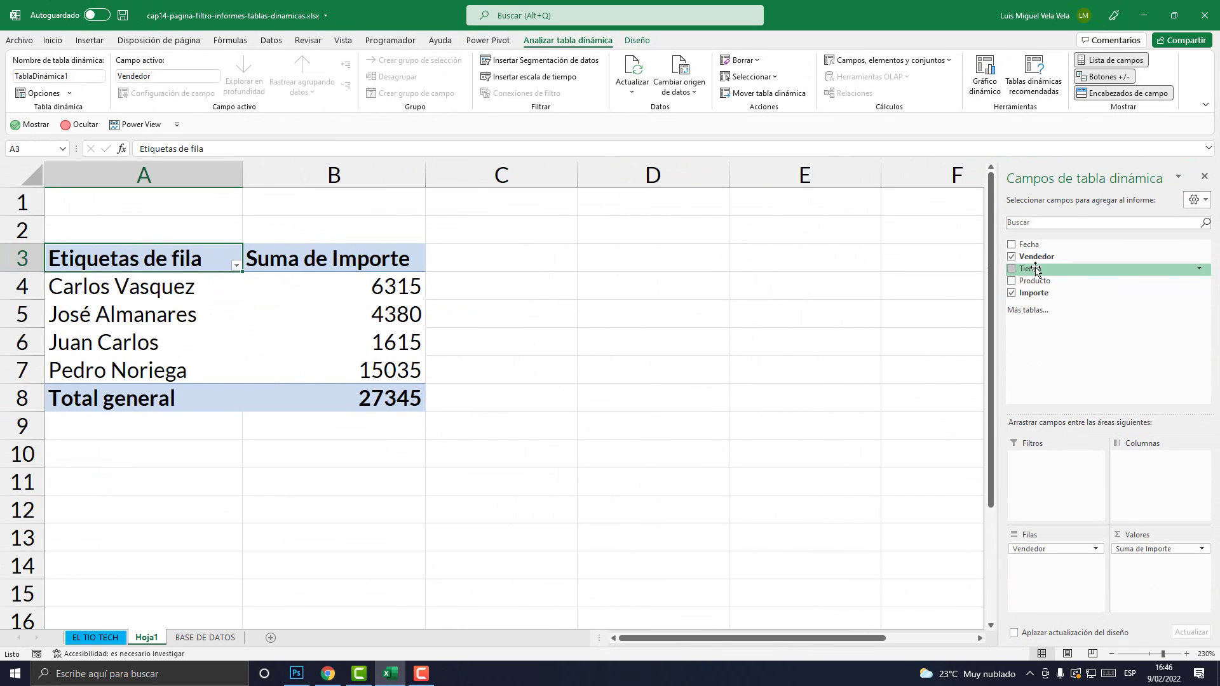
Step: Add Tienda as columns (Tienda A–D) and Producto as a report filter left at (Todas)
drag(1048, 270, 1120, 468)
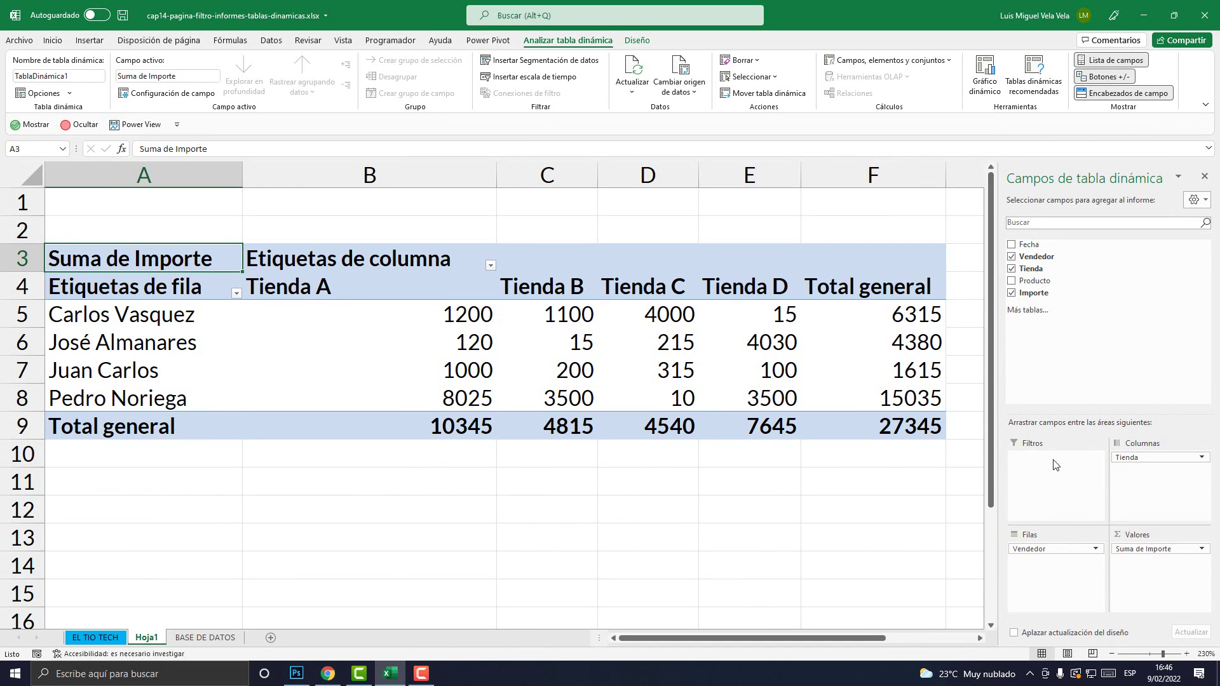
mouse_move(1034, 280)
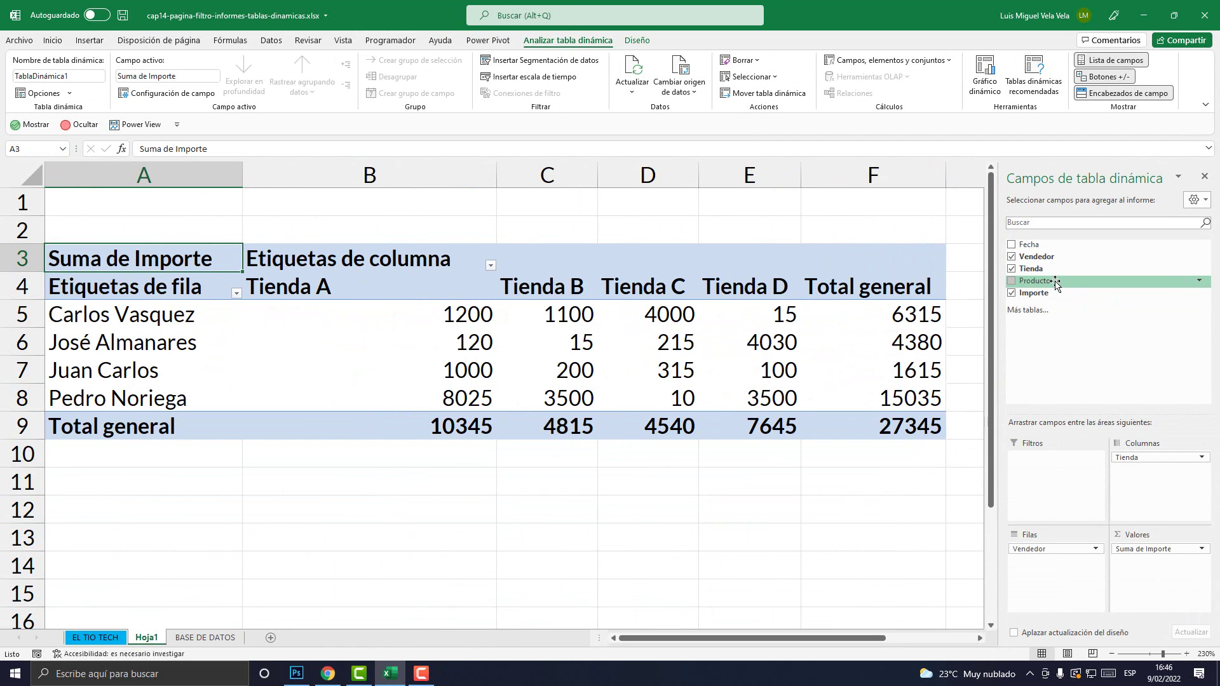
drag(1052, 283, 1069, 480)
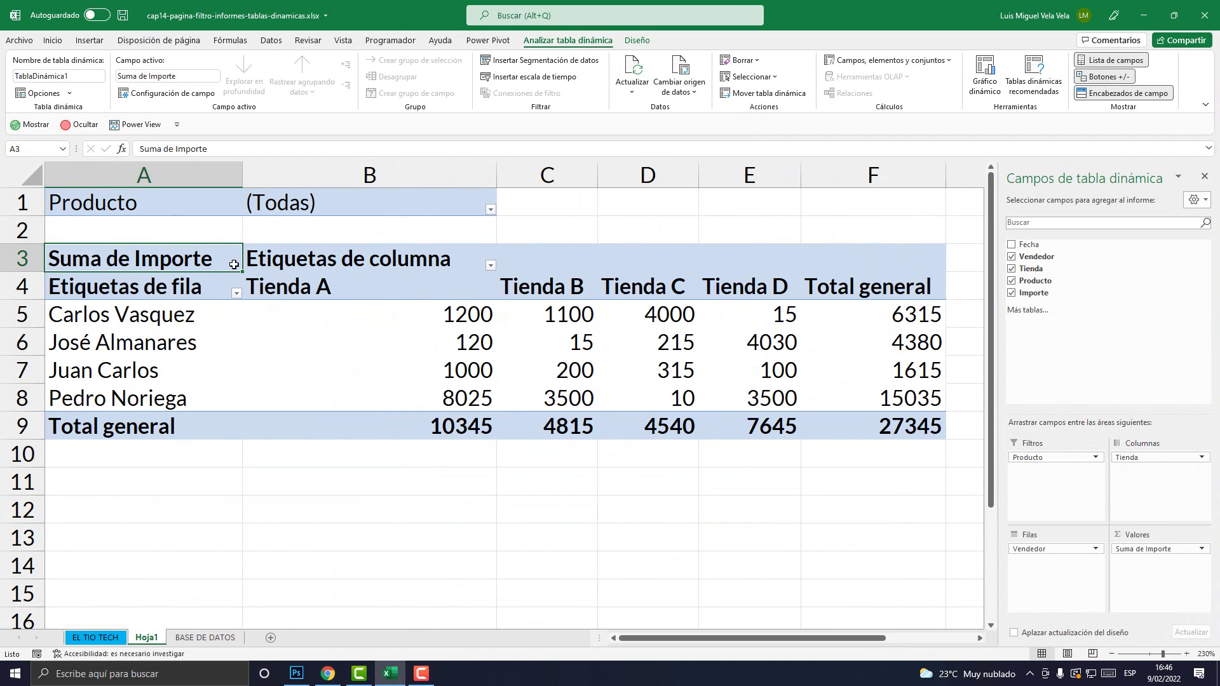
click(489, 209)
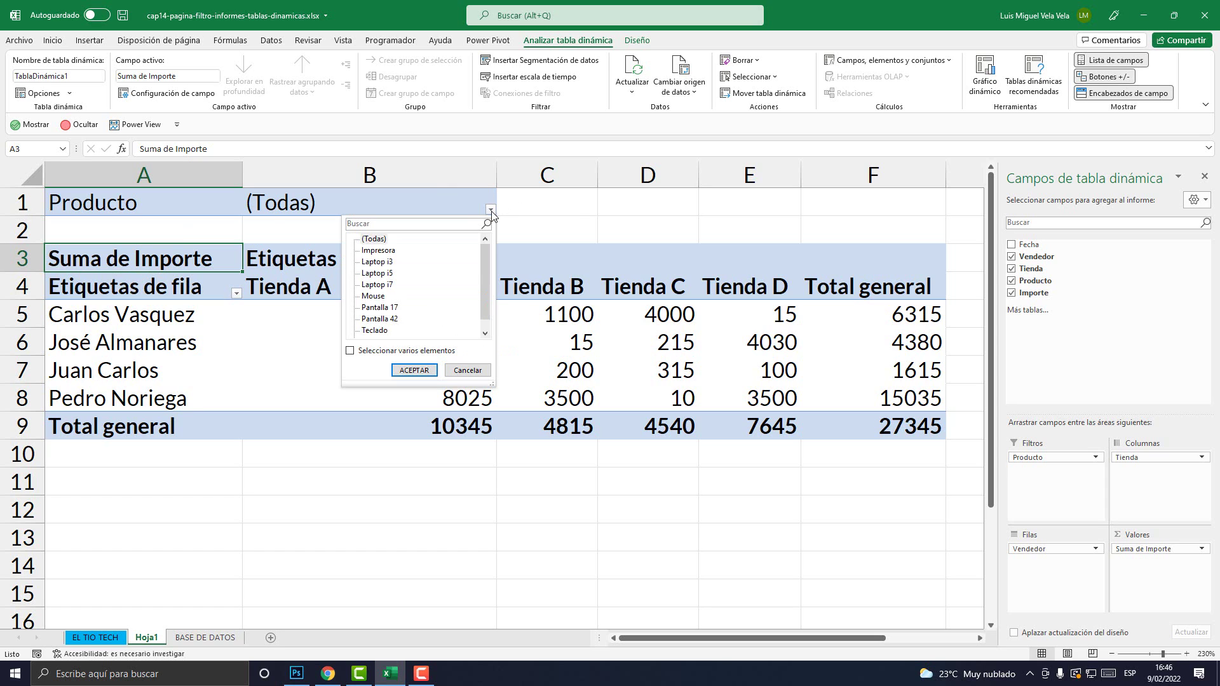
scroll(486, 255, down, 1)
scroll(486, 248, up, 1)
scroll(485, 244, down, 1)
scroll(482, 244, up, 1)
click(421, 203)
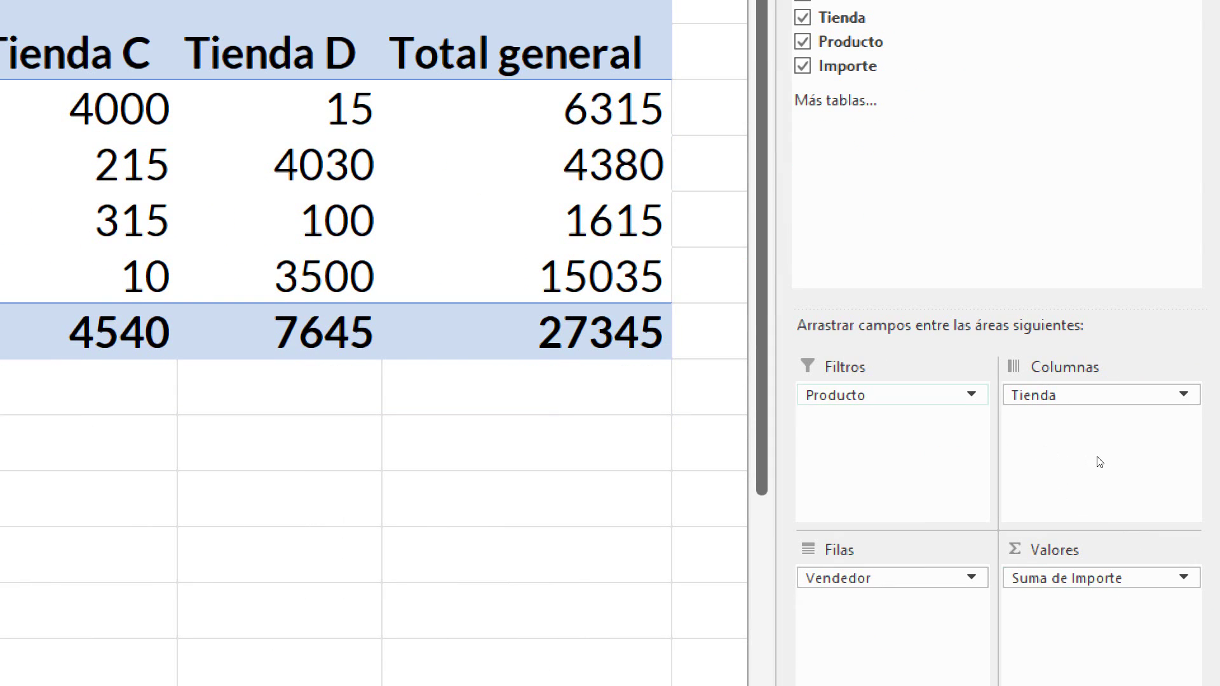
drag(1041, 453, 1099, 461)
click(1099, 462)
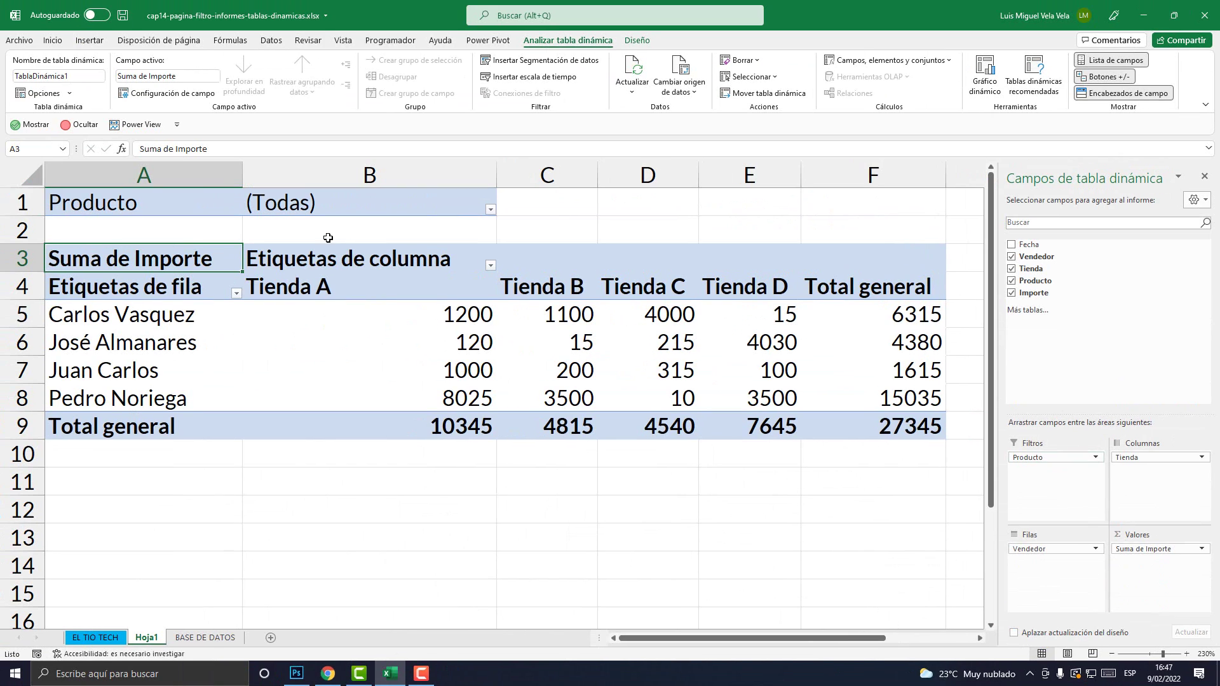
Step: Select the Producto filter cell A1 and expand the Opciones dropdown in Analizar tabla dinámica
click(147, 201)
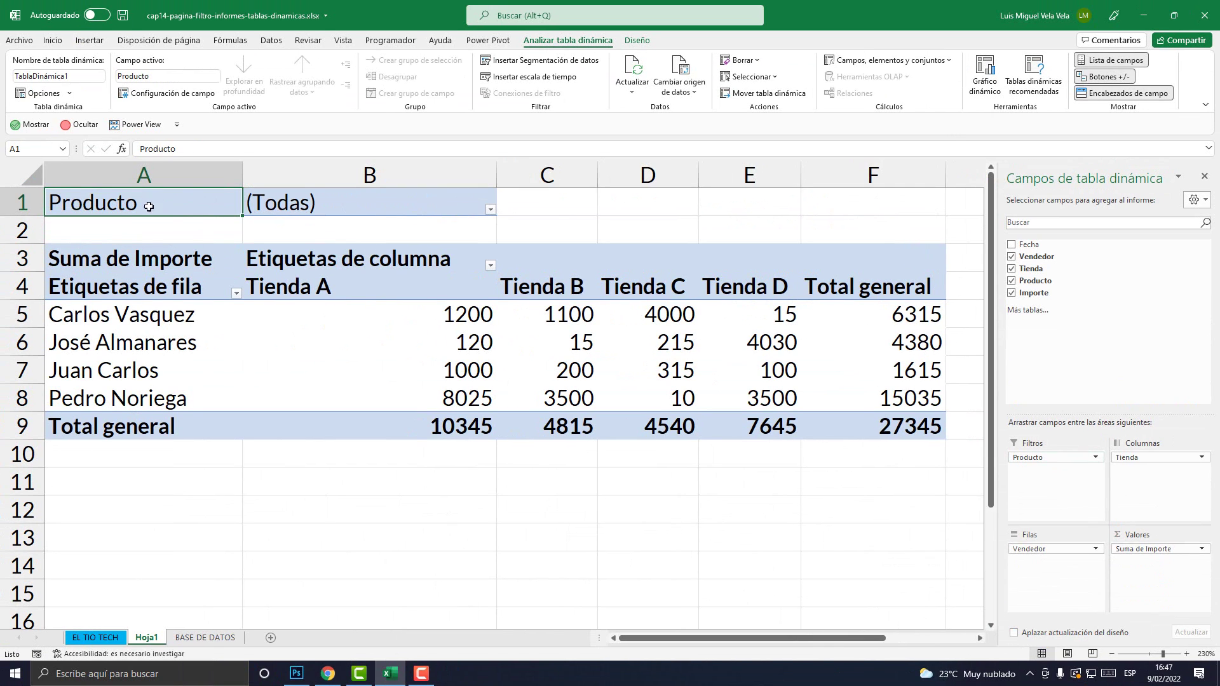
key(super+plus)
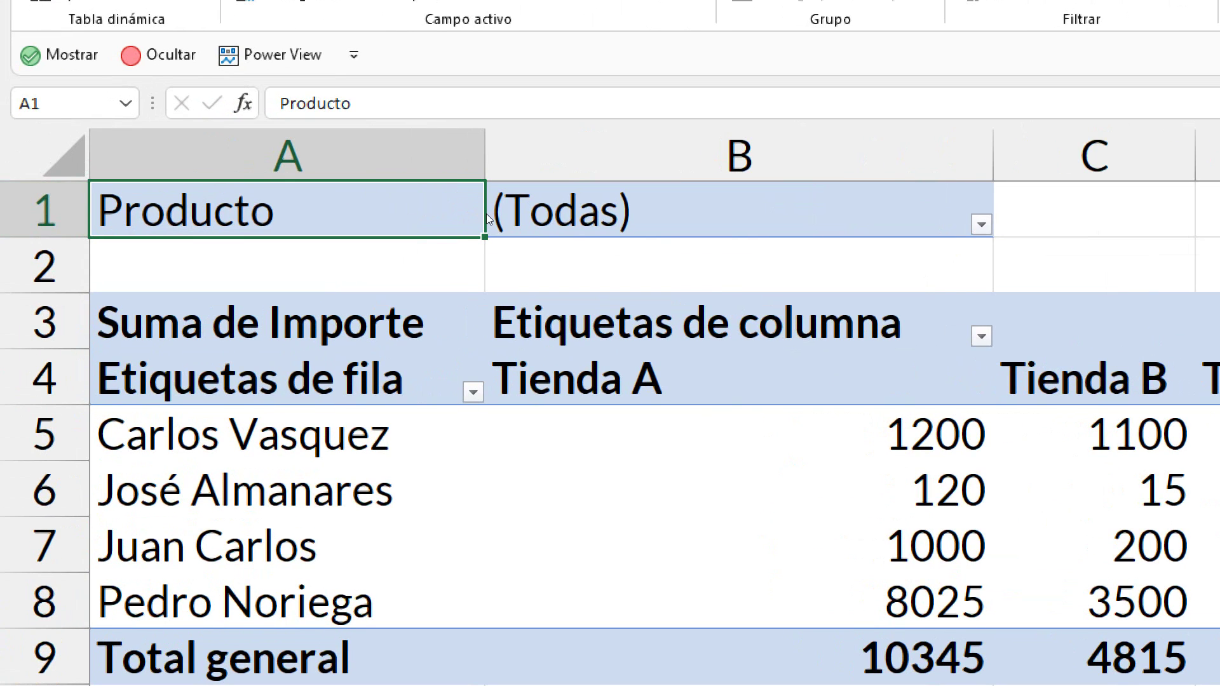
click(490, 209)
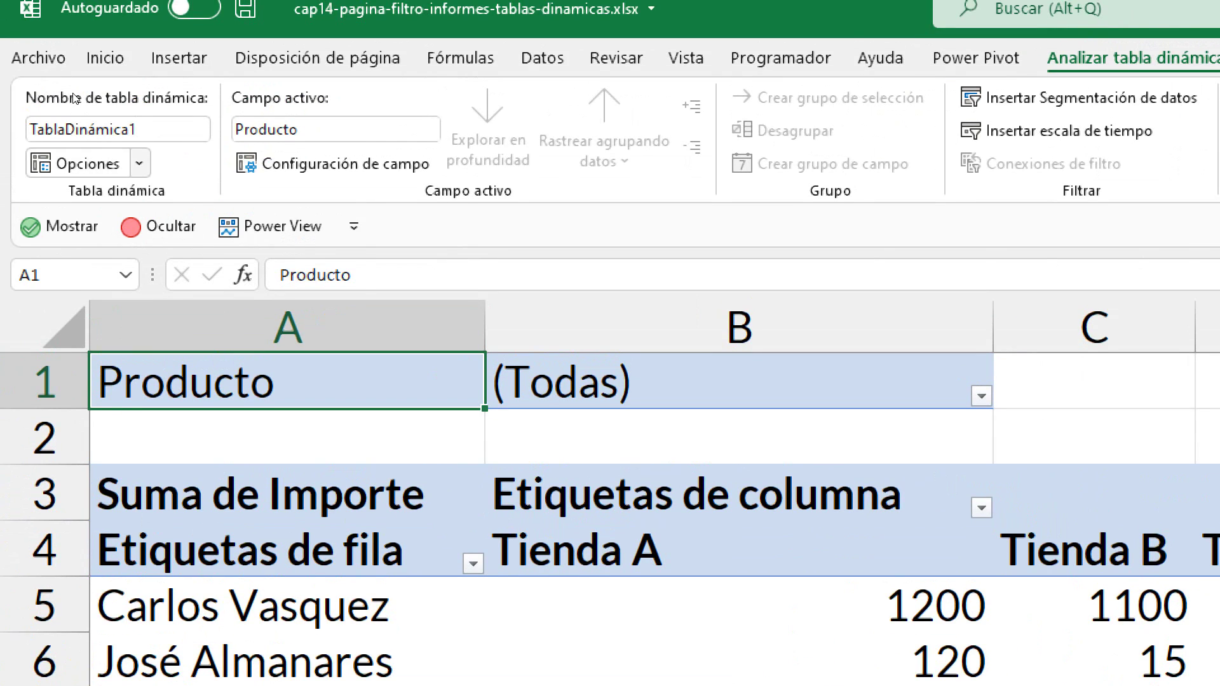
click(38, 93)
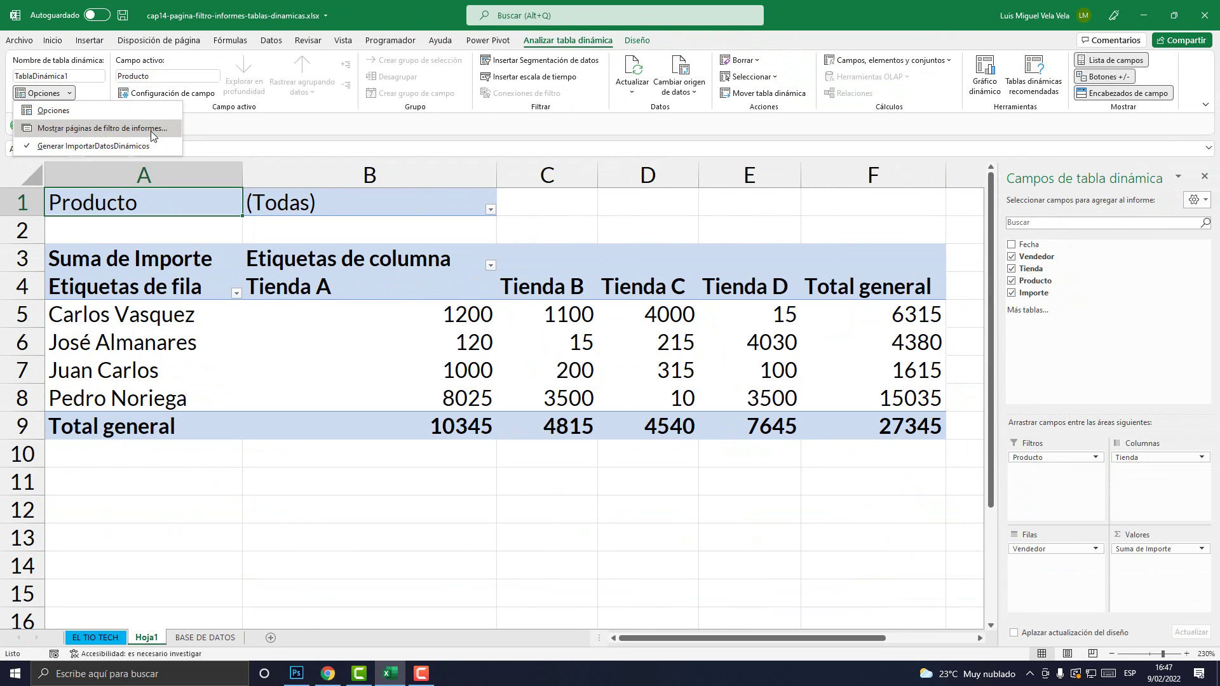
Step: Create one sheet per Producto with Mostrar páginas de filtro de informes, then view Impresora and Laptop i3
click(151, 130)
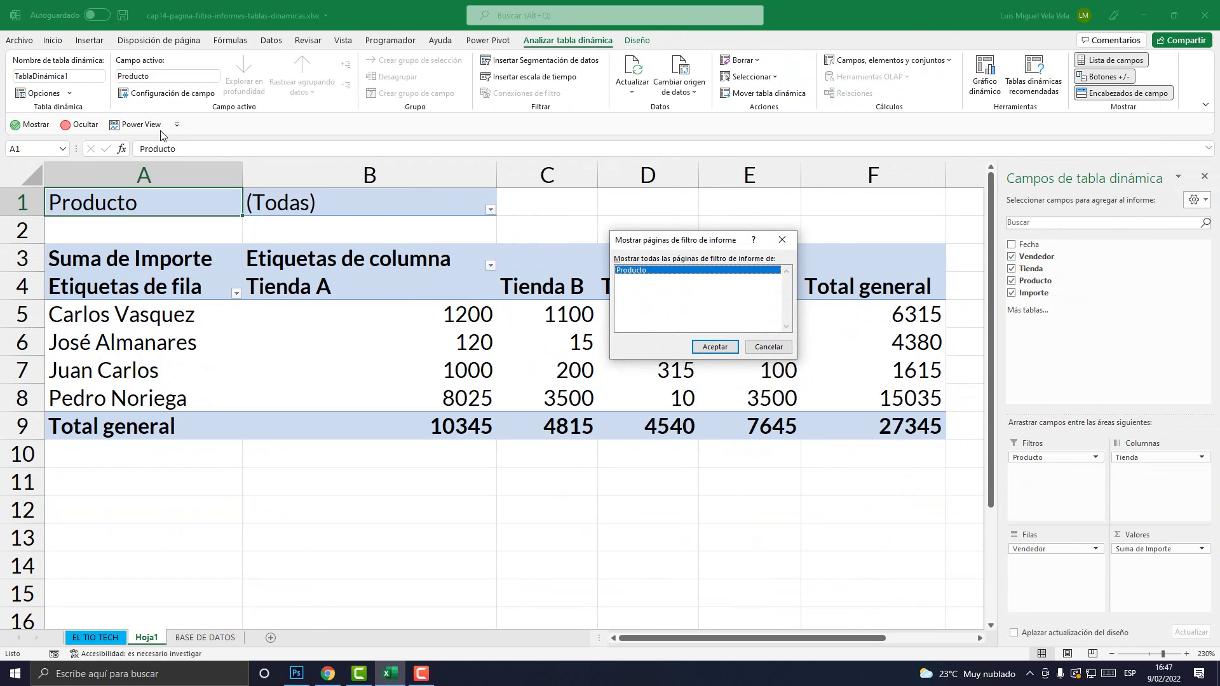
click(715, 346)
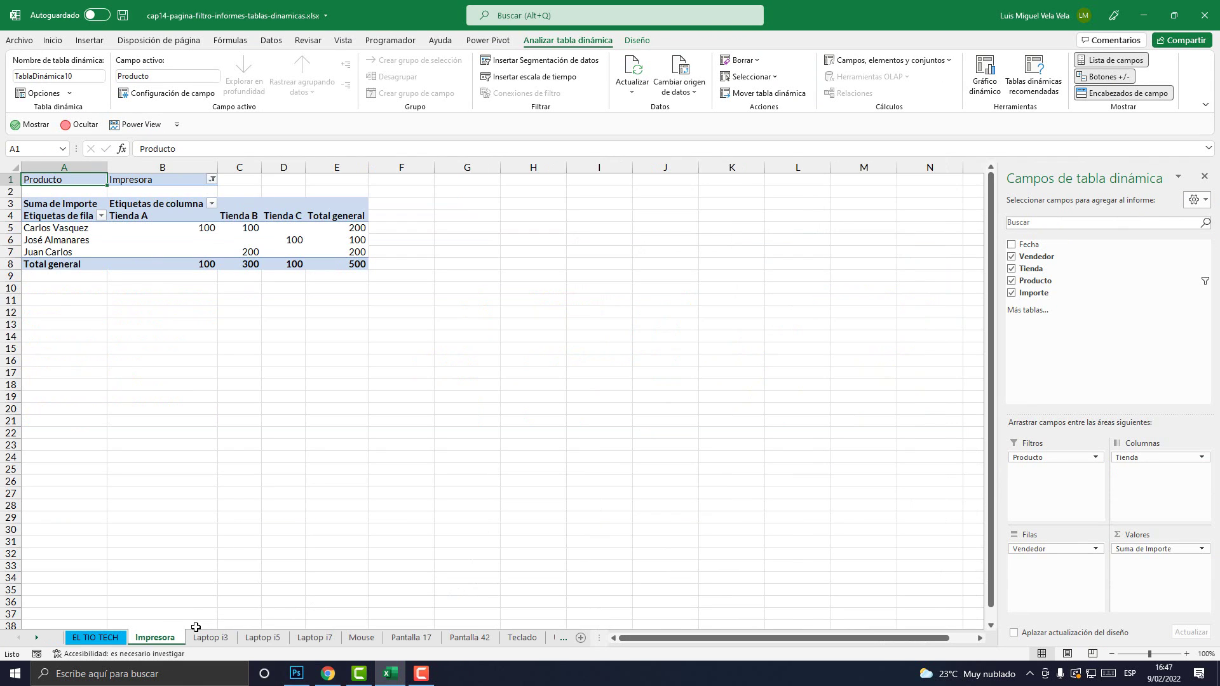
click(1187, 654)
click(1187, 654)
click(1187, 654)
click(1188, 654)
click(1187, 654)
click(1188, 654)
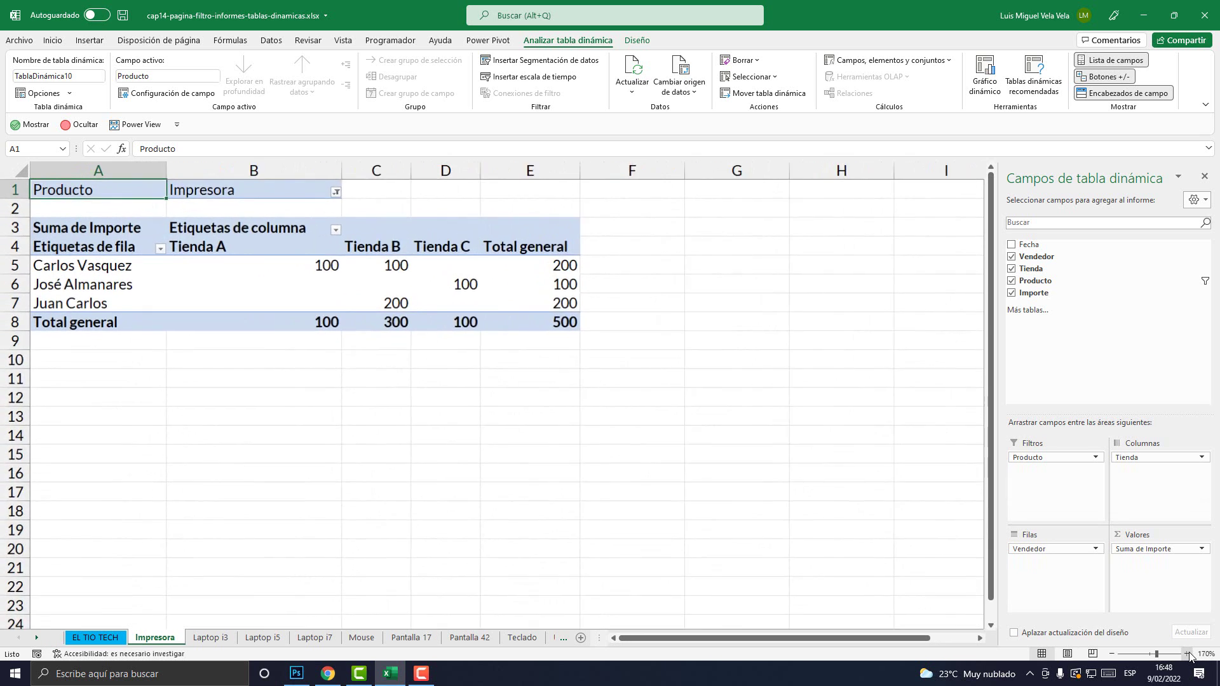
click(1187, 654)
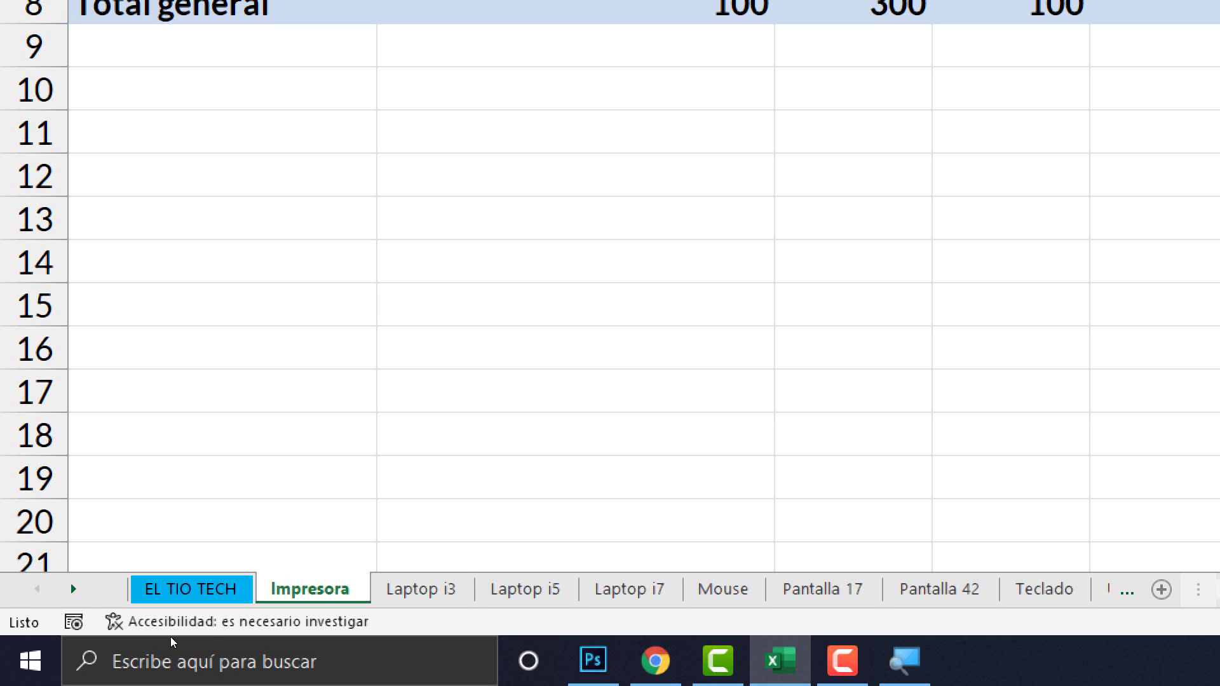
key(ctrl+Page_Down)
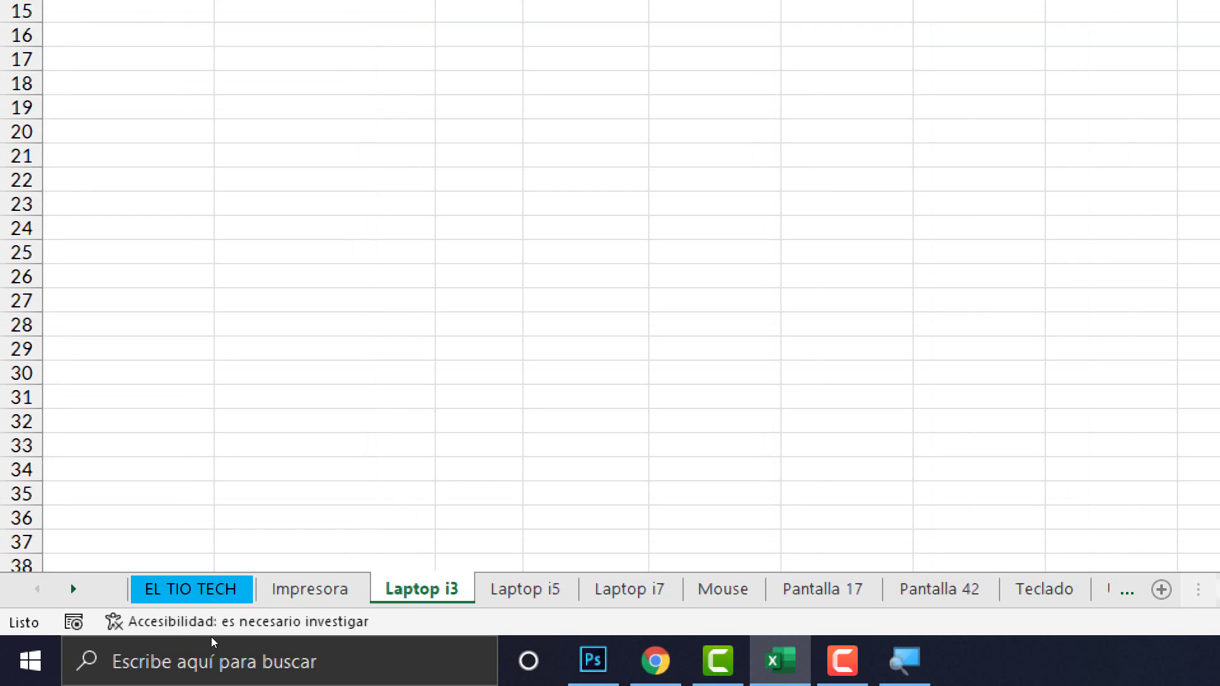
click(163, 642)
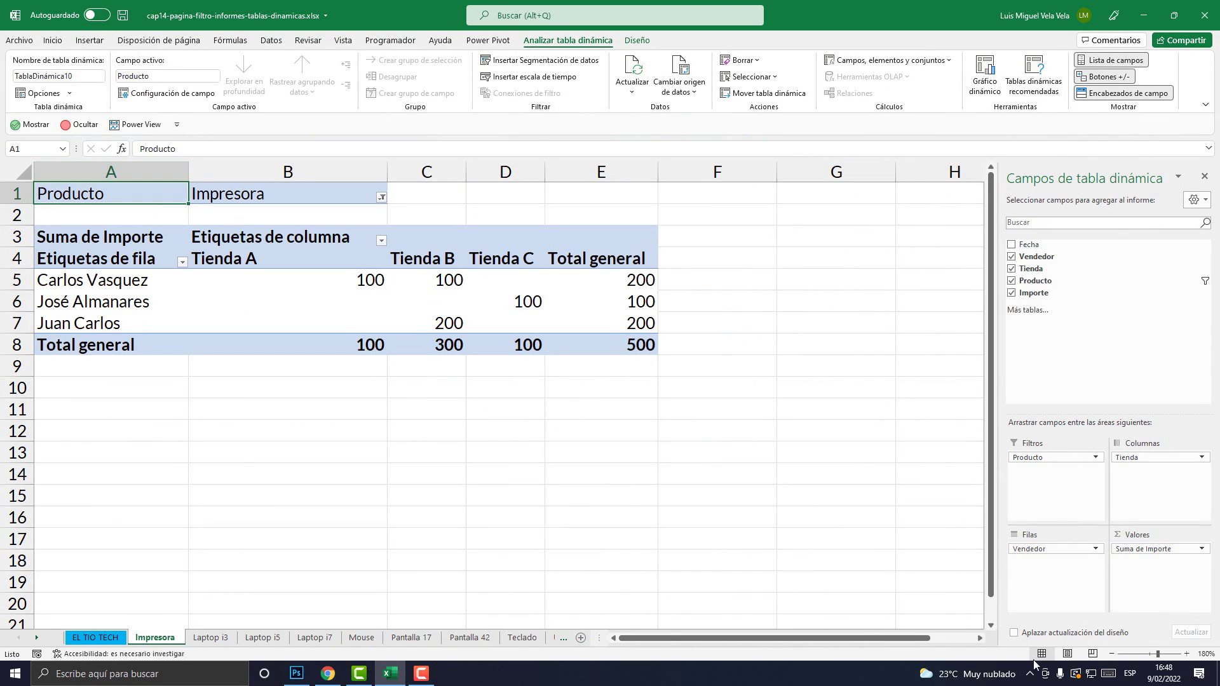
scroll(415, 331, up, 2)
scroll(416, 332, up, 2)
scroll(415, 332, up, 2)
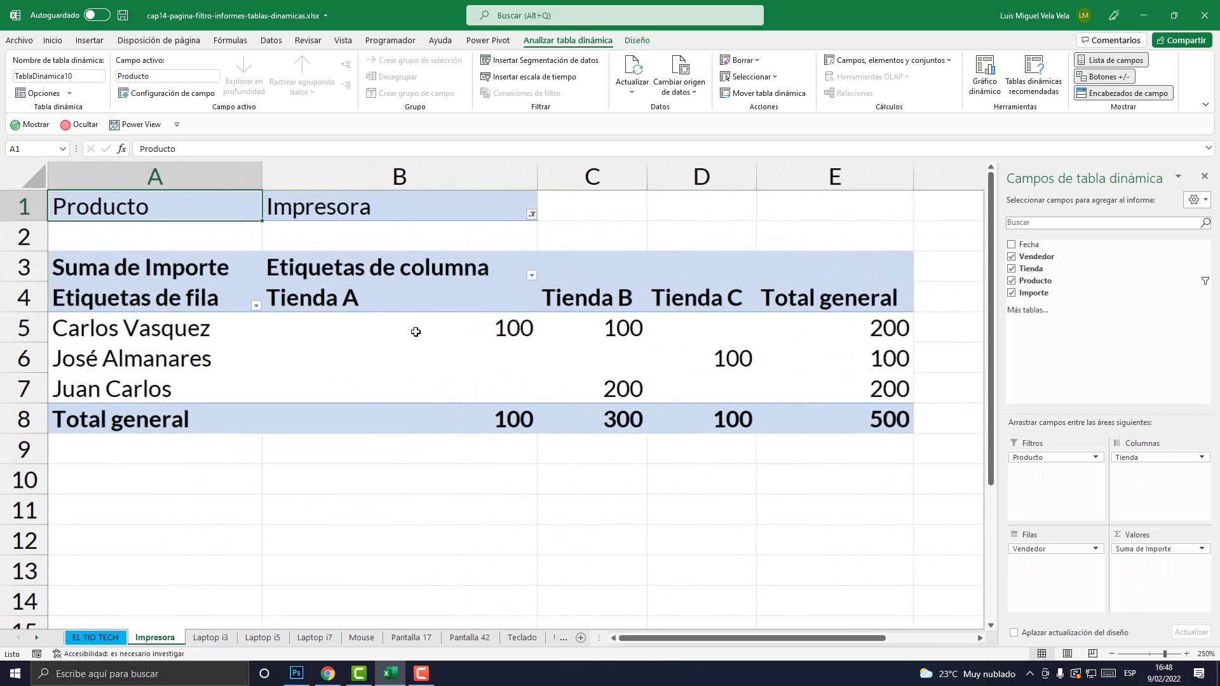
mouse_move(191, 330)
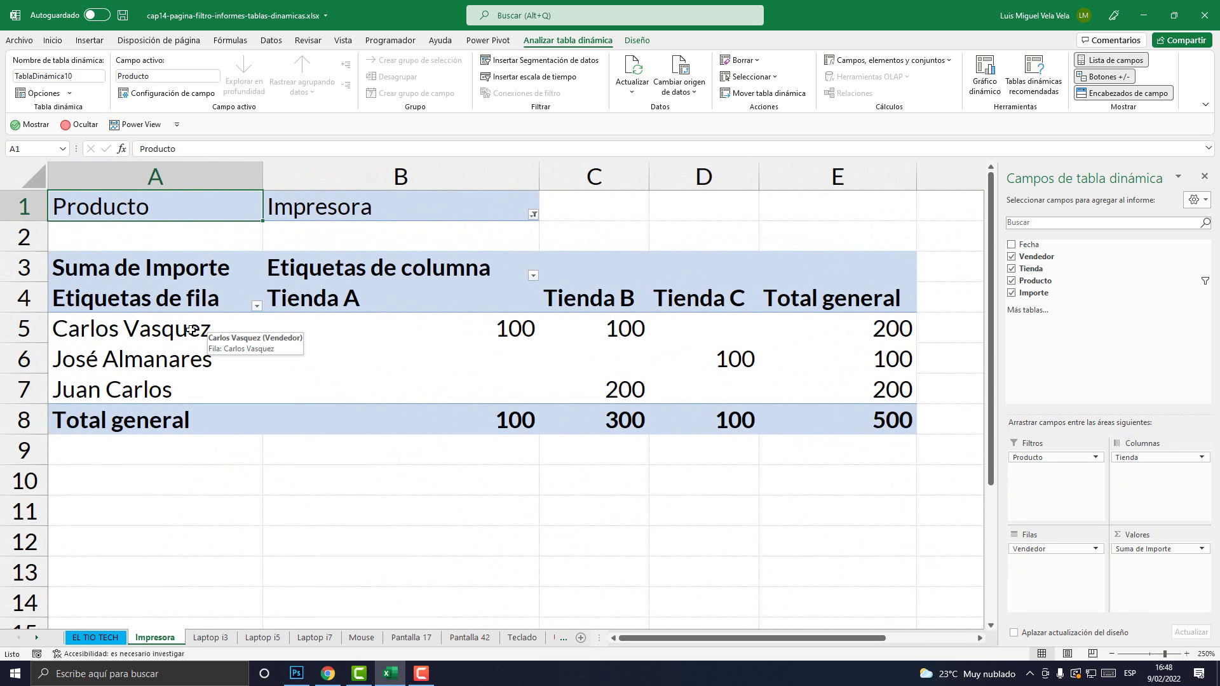
click(166, 332)
click(434, 213)
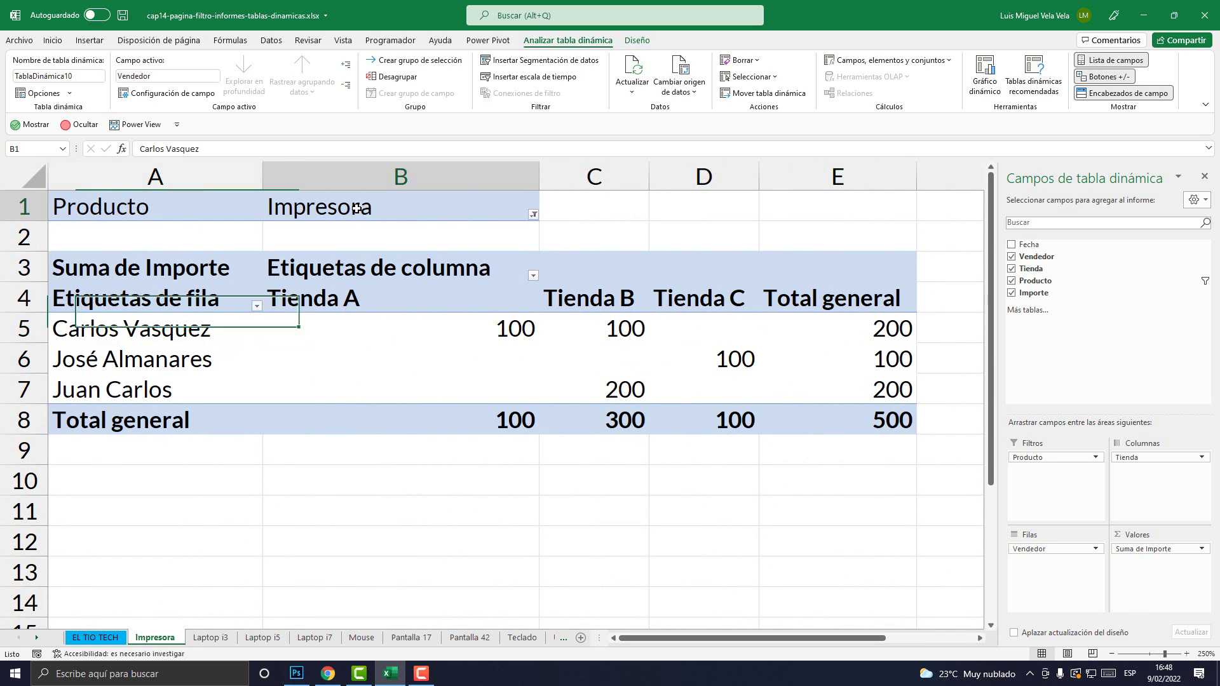
click(166, 329)
click(341, 328)
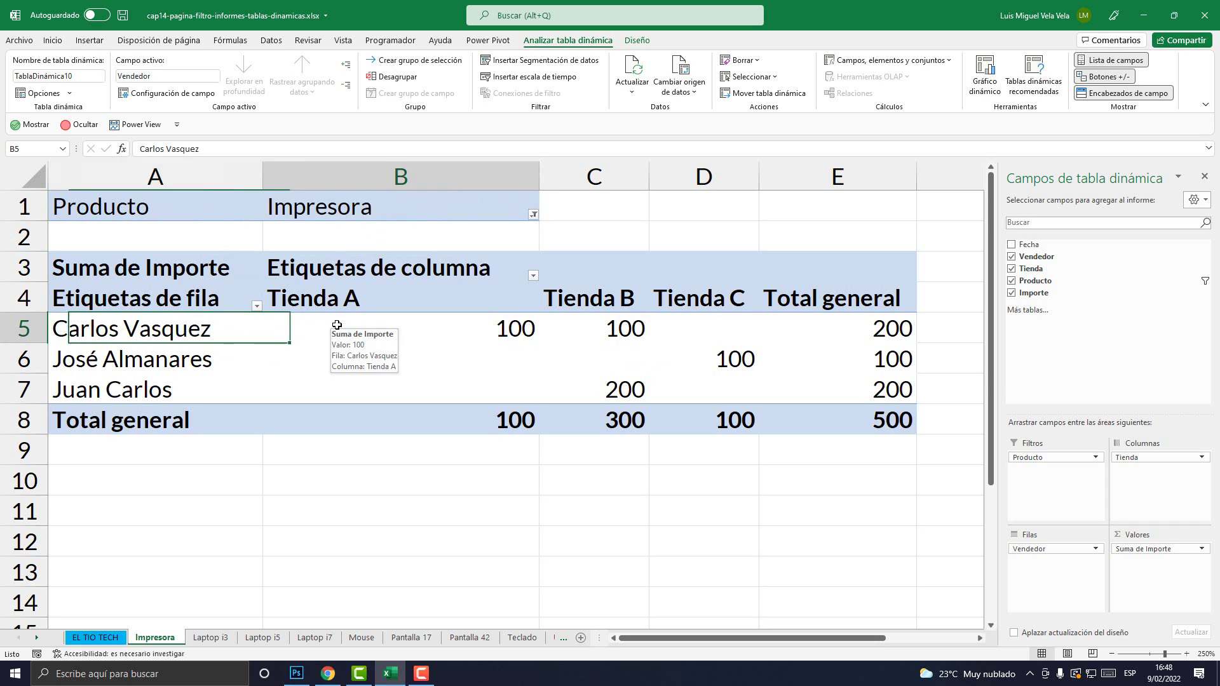
click(612, 324)
click(626, 386)
click(235, 387)
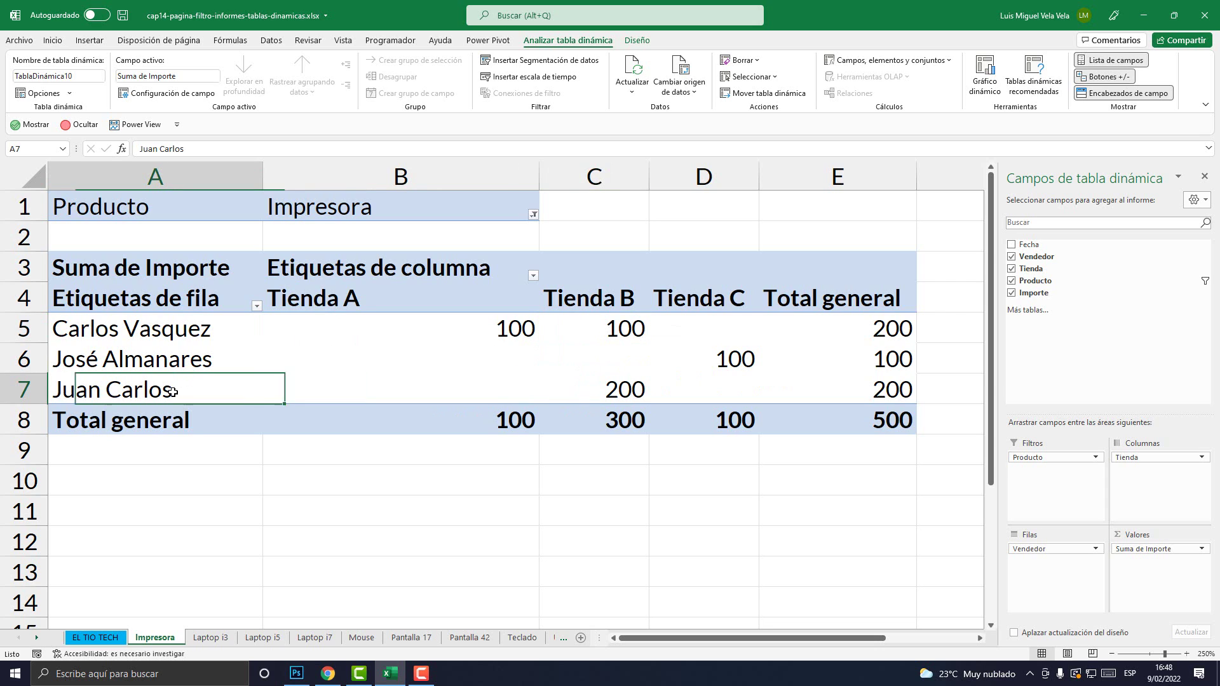
click(632, 387)
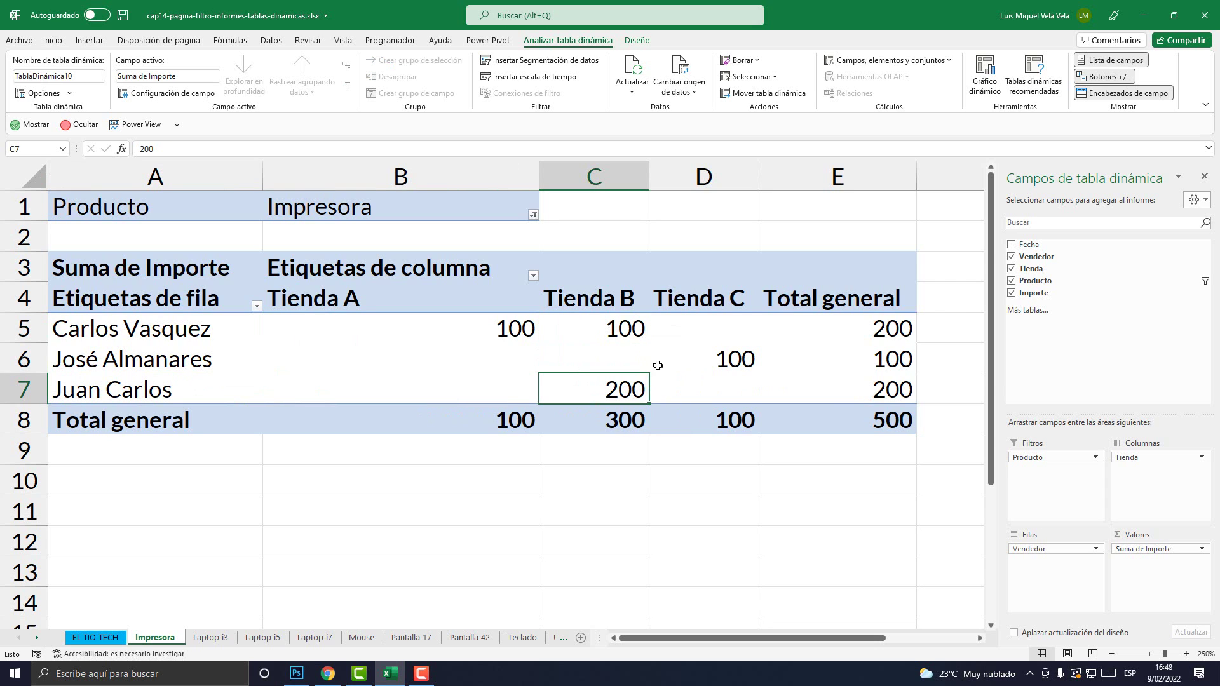
click(735, 362)
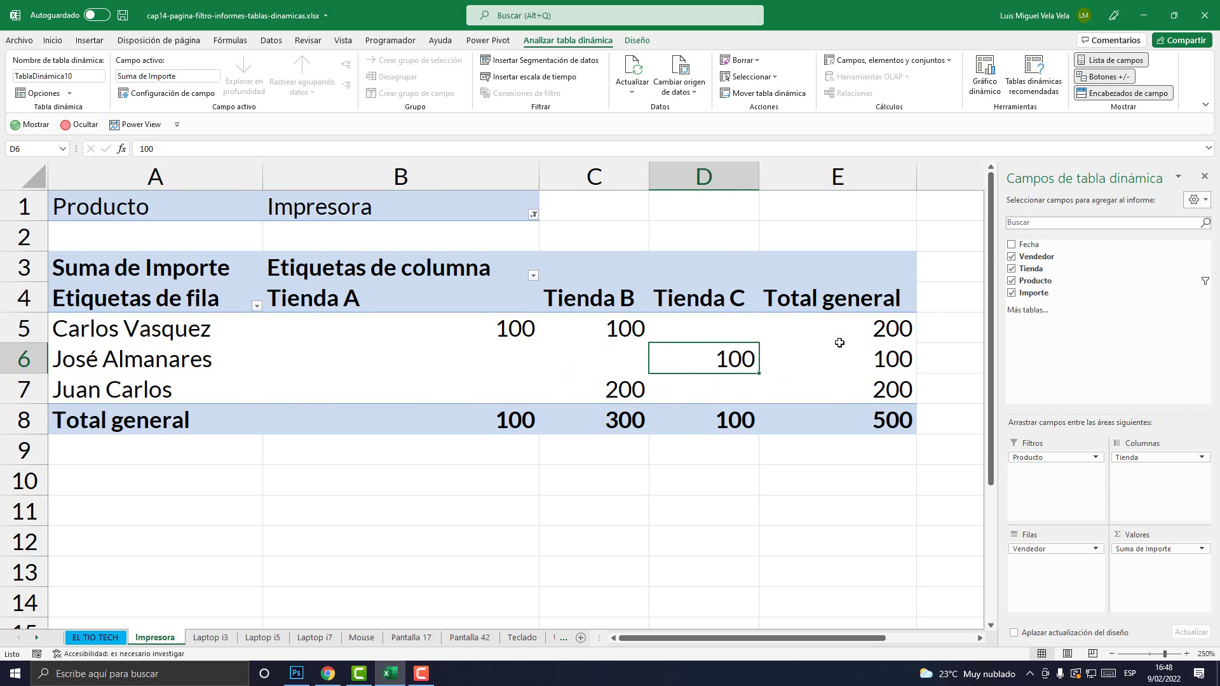
Step: Check the Total general amounts E5:E8 and store totals, then reapply the Impresora product filter
drag(872, 327, 883, 419)
click(571, 423)
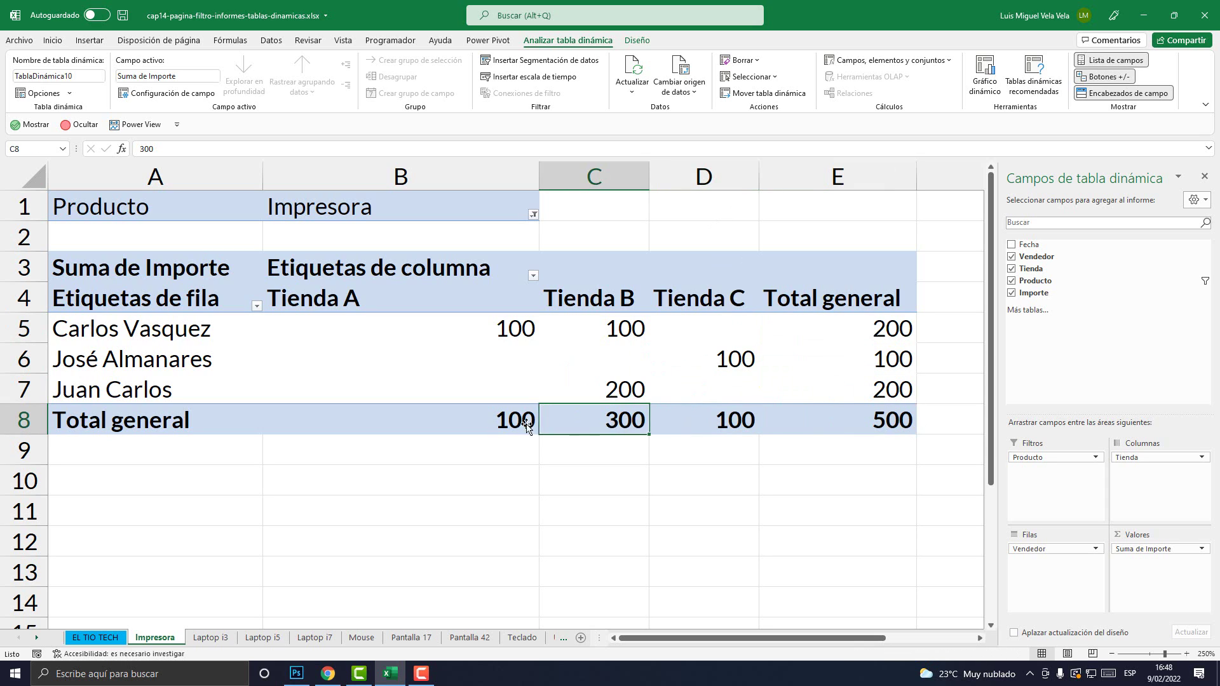
click(502, 426)
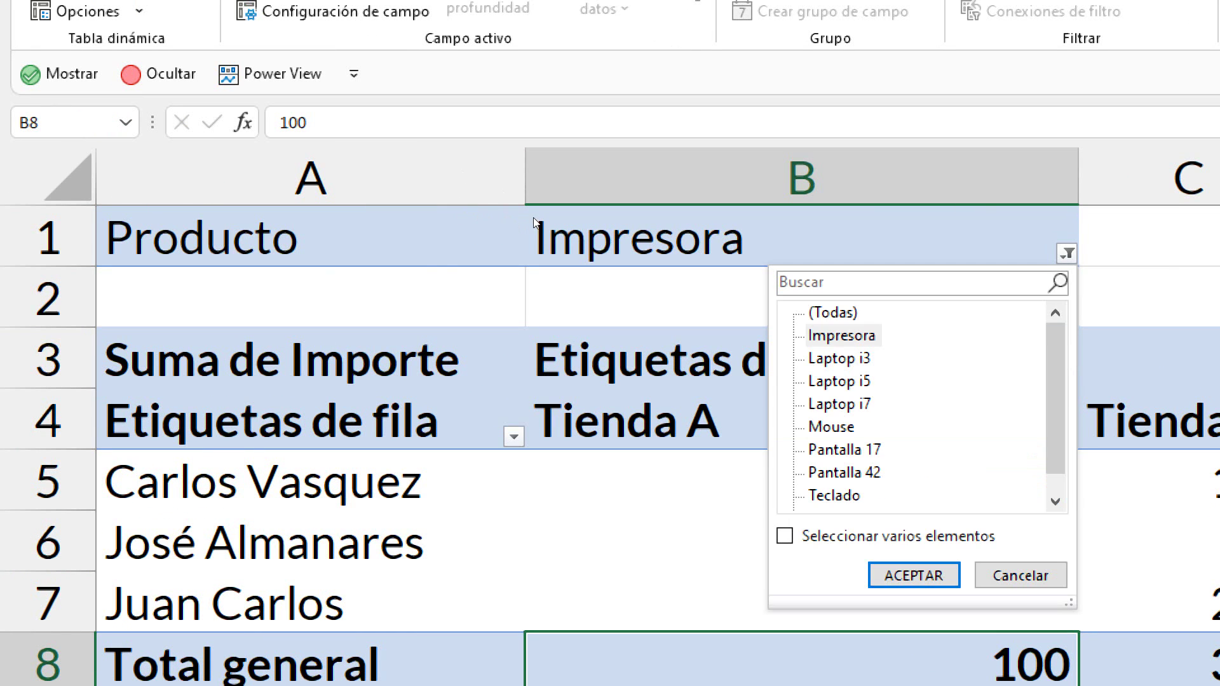
click(841, 335)
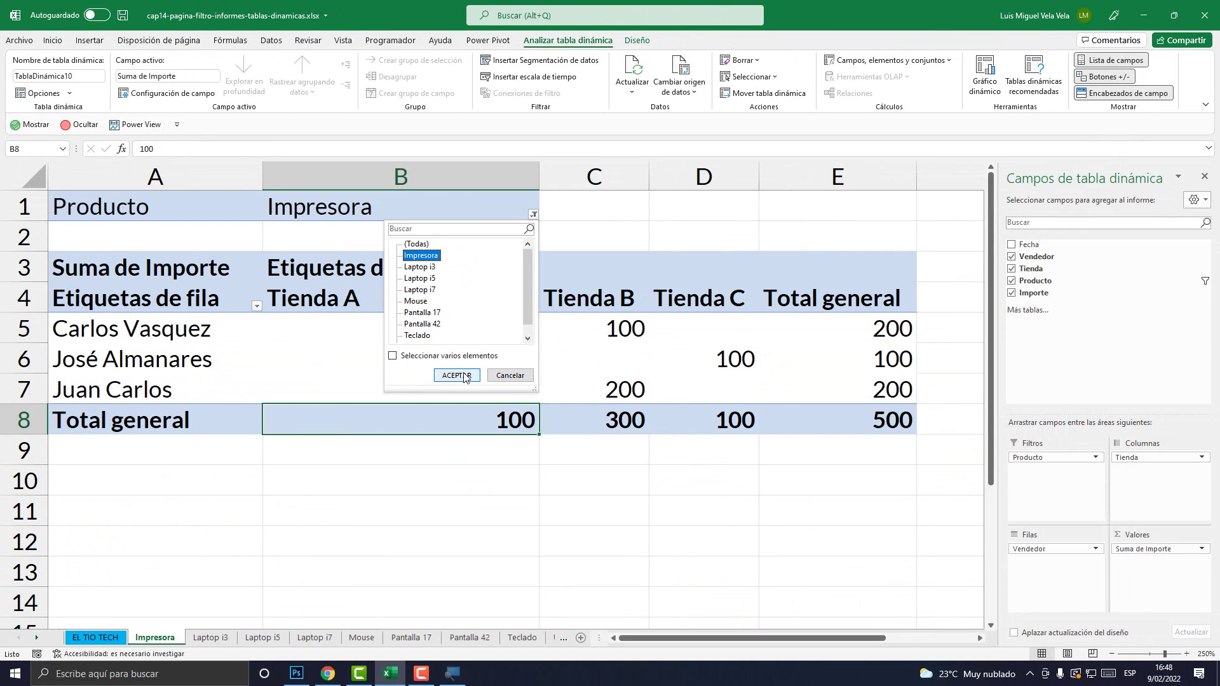
click(464, 376)
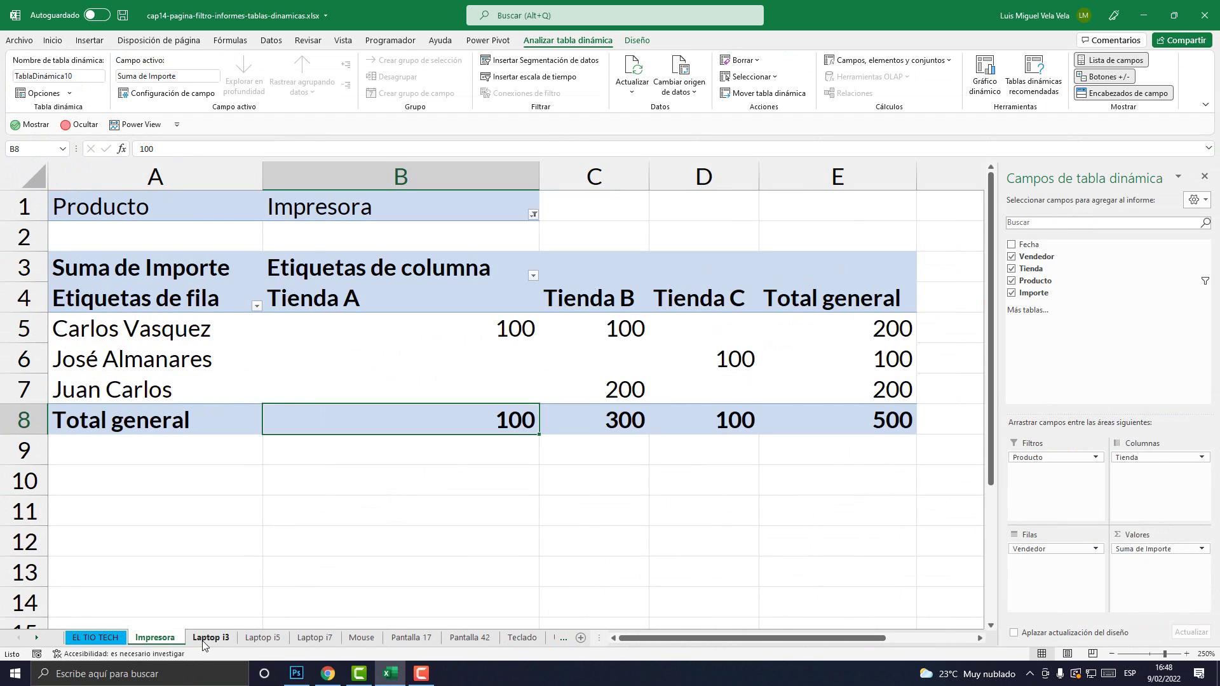
click(205, 641)
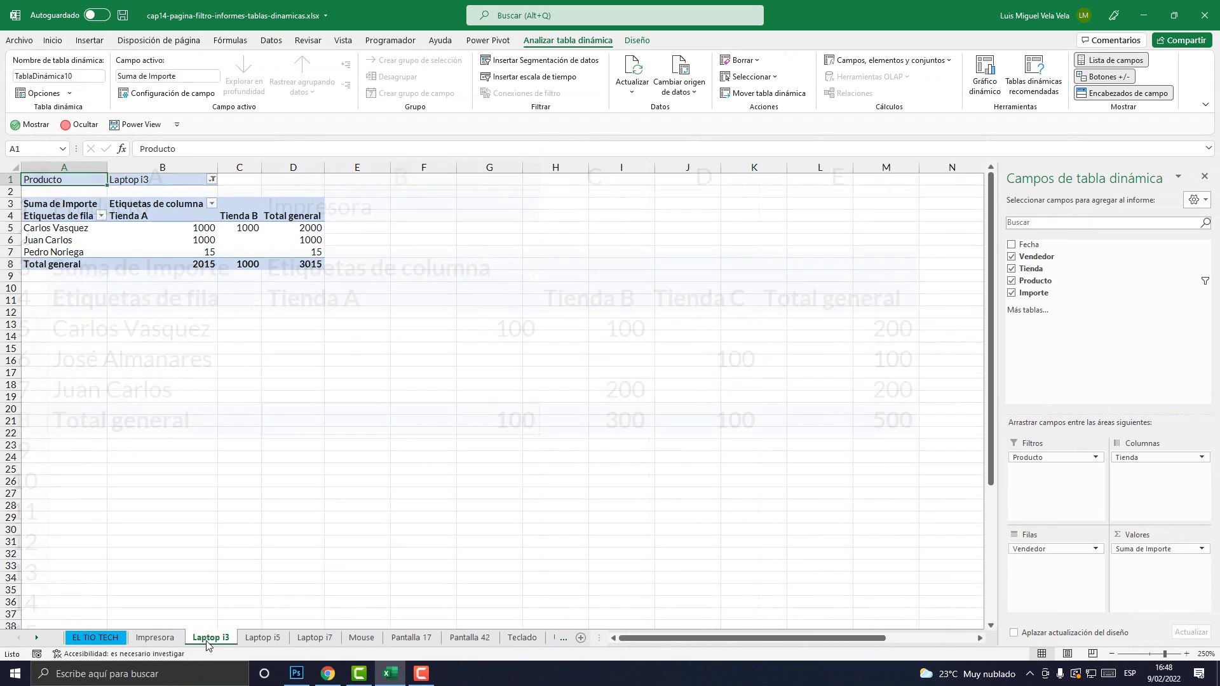
click(262, 639)
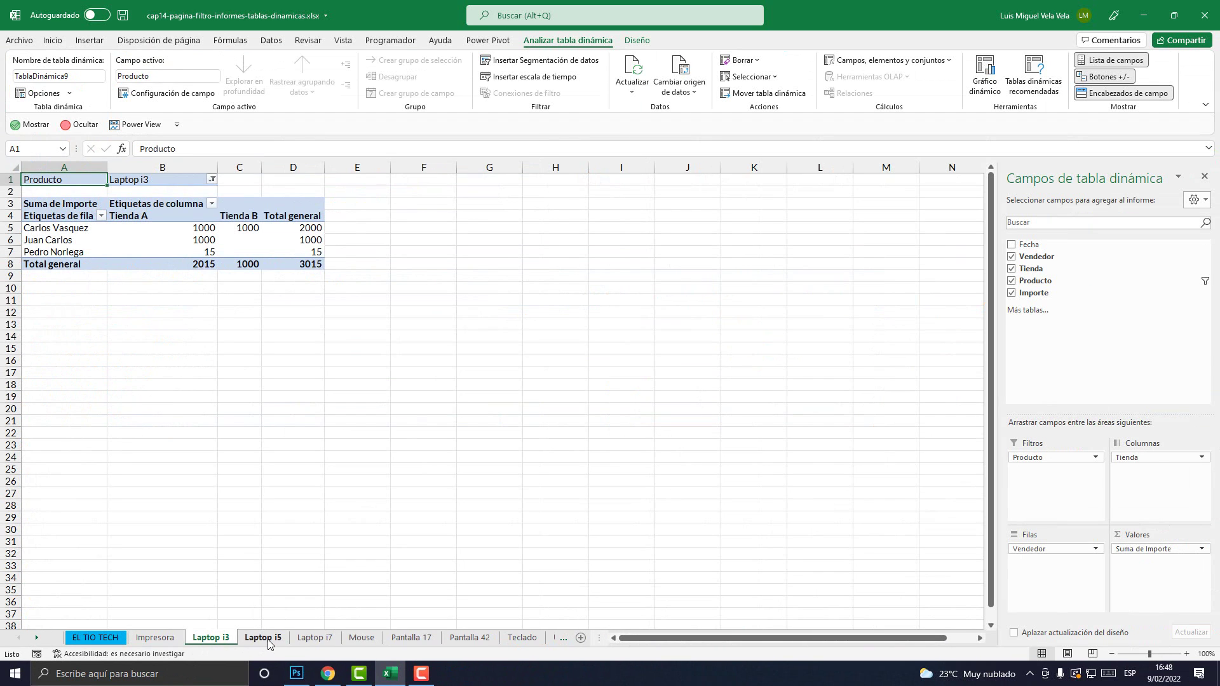
click(315, 639)
click(362, 638)
click(411, 639)
click(470, 638)
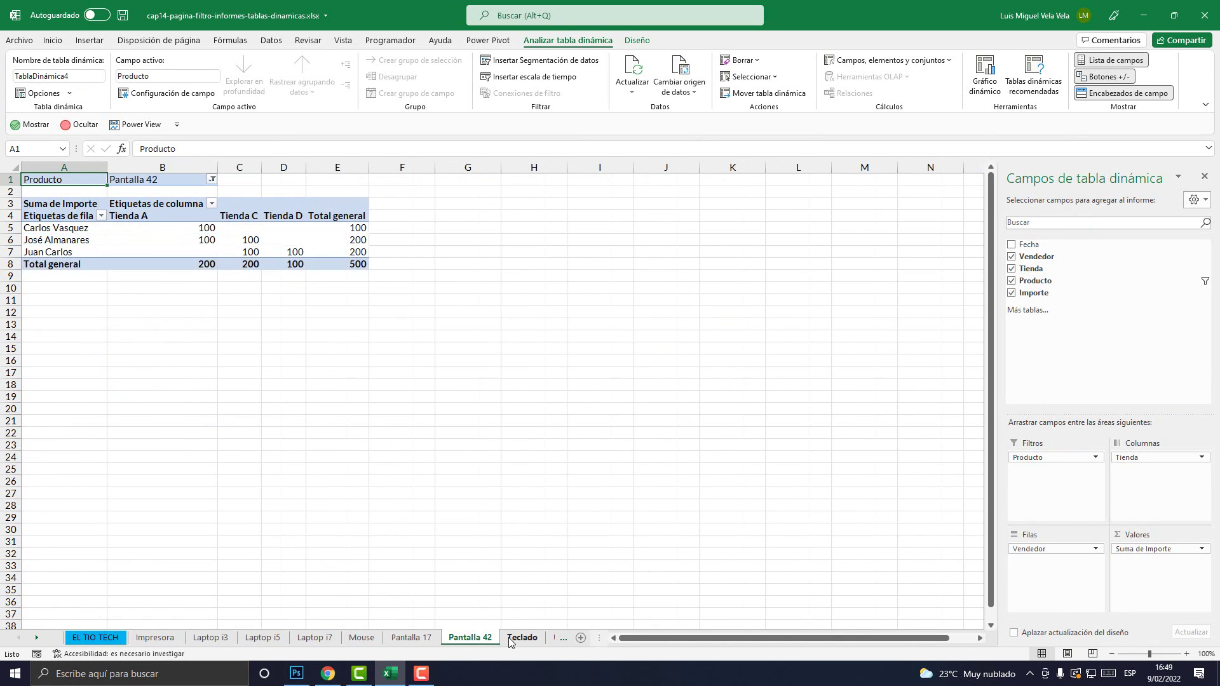
click(518, 639)
click(470, 639)
click(411, 639)
click(359, 639)
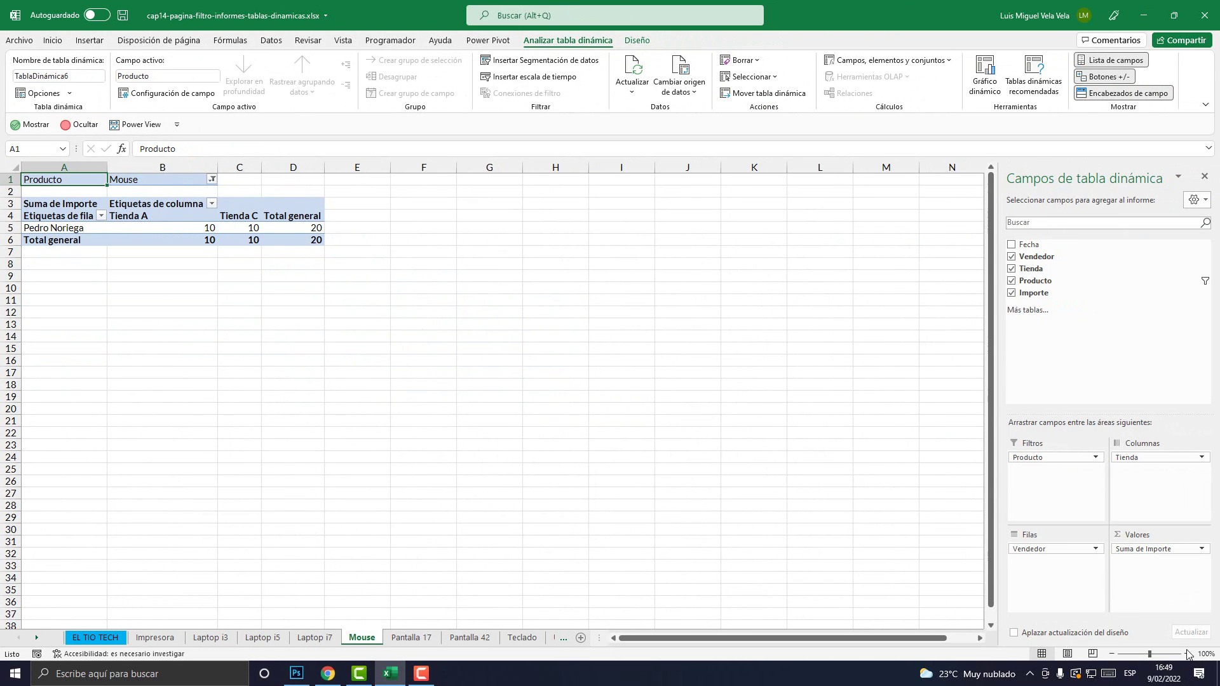
click(1186, 654)
scroll(228, 495, up, 1)
scroll(228, 496, up, 1)
scroll(228, 495, up, 4)
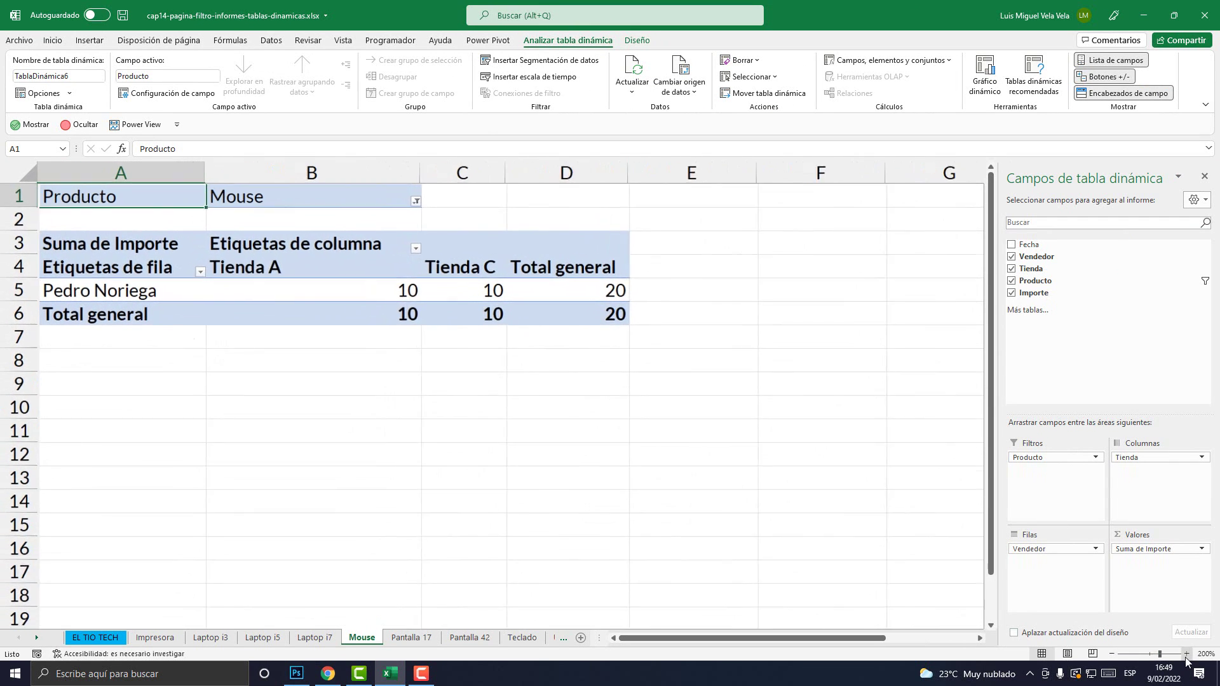
click(312, 638)
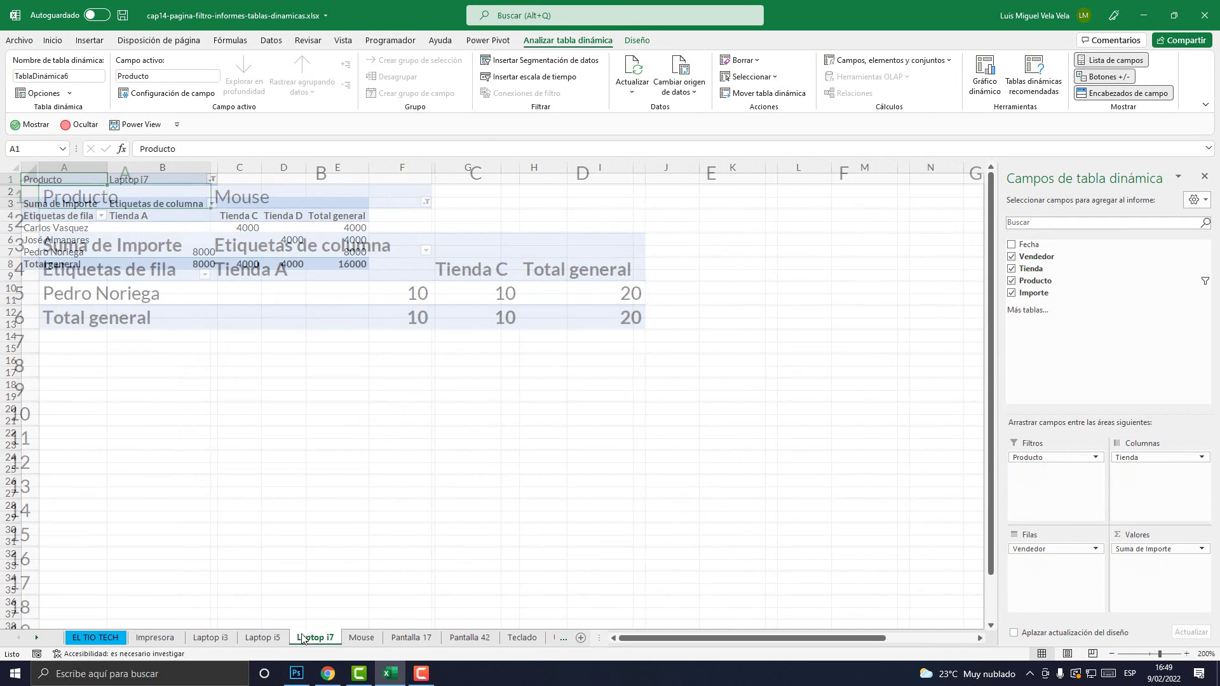
click(277, 640)
click(210, 639)
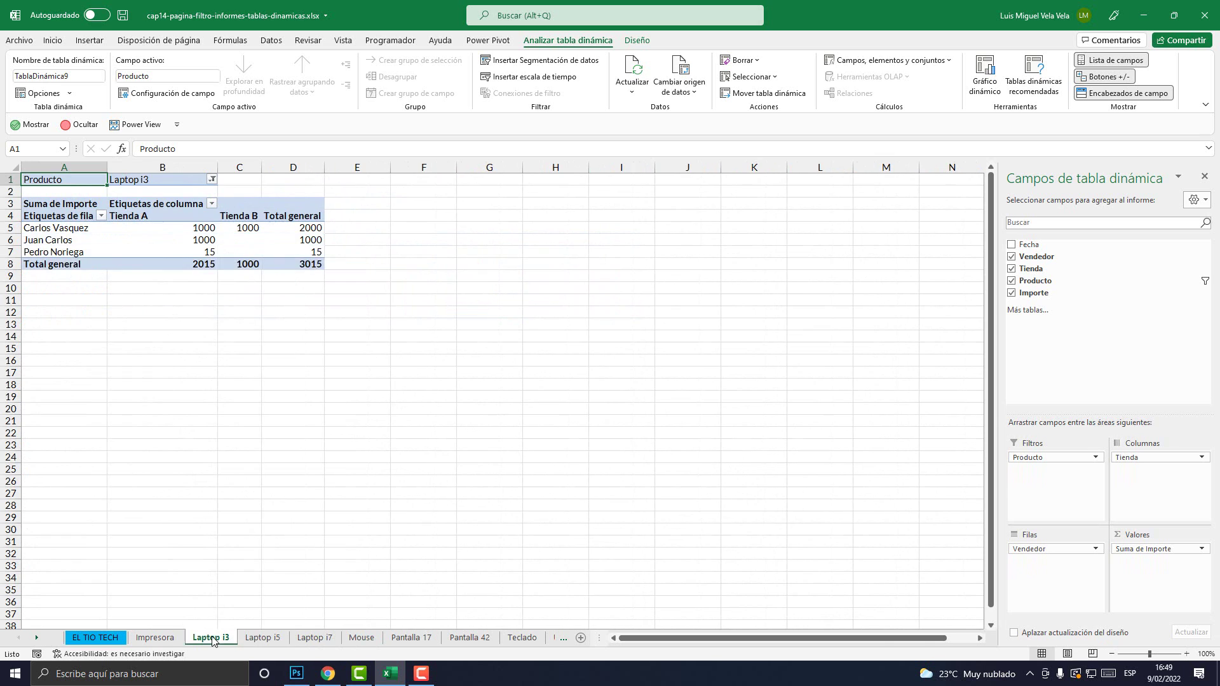
click(169, 639)
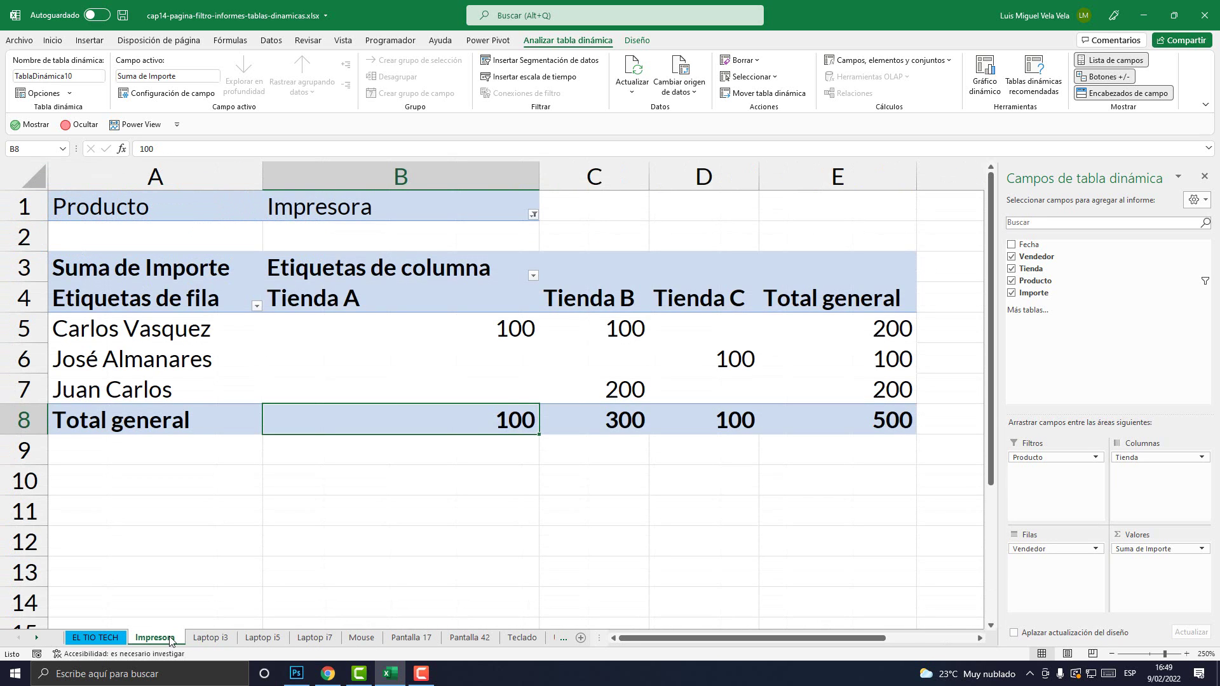
click(204, 639)
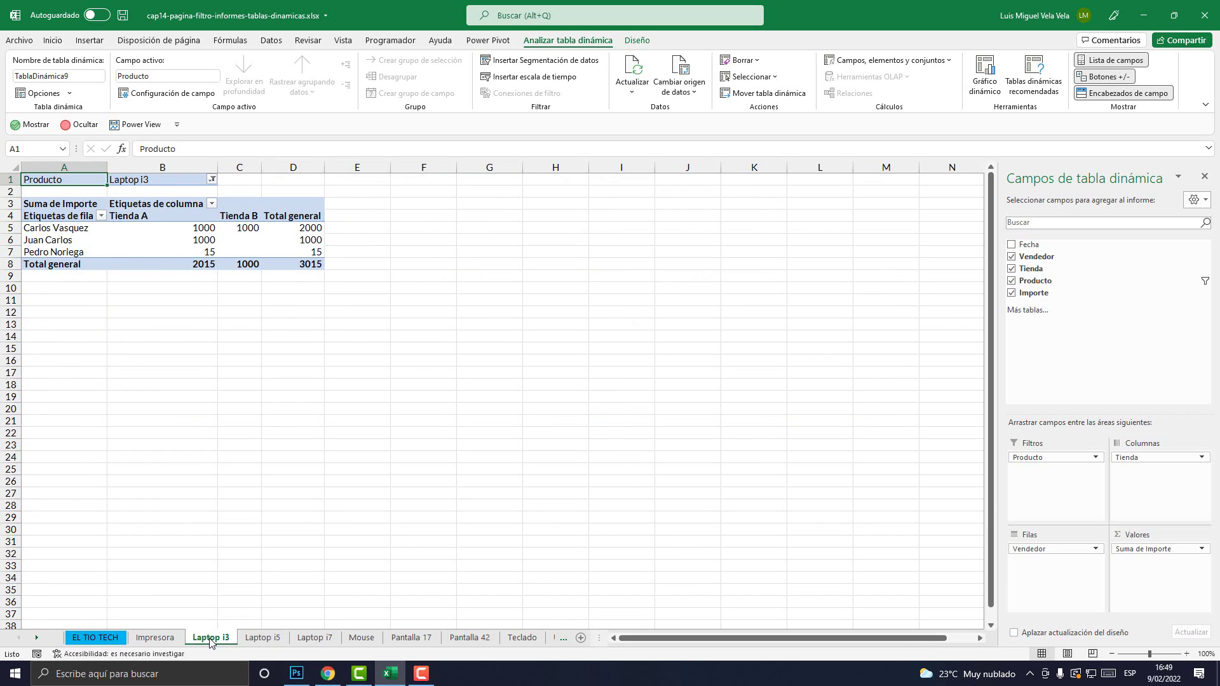
Step: Delete the Impresora, Laptop i3 and Laptop i5 sheets
right_click(164, 638)
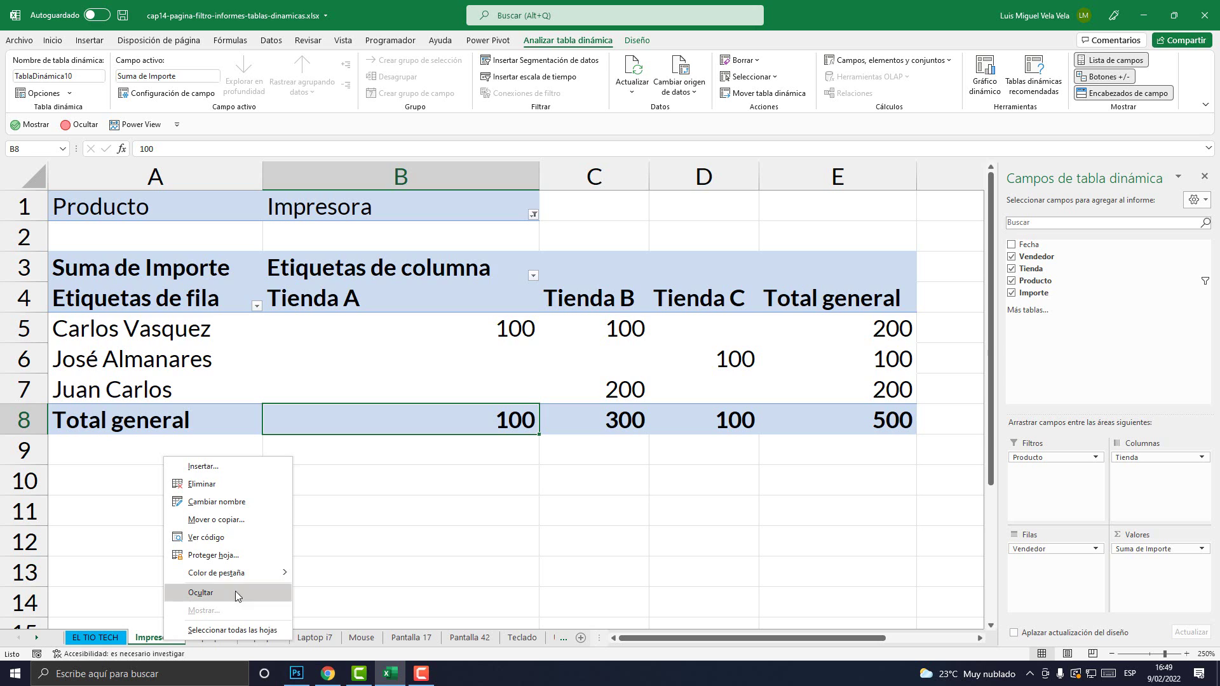
click(203, 485)
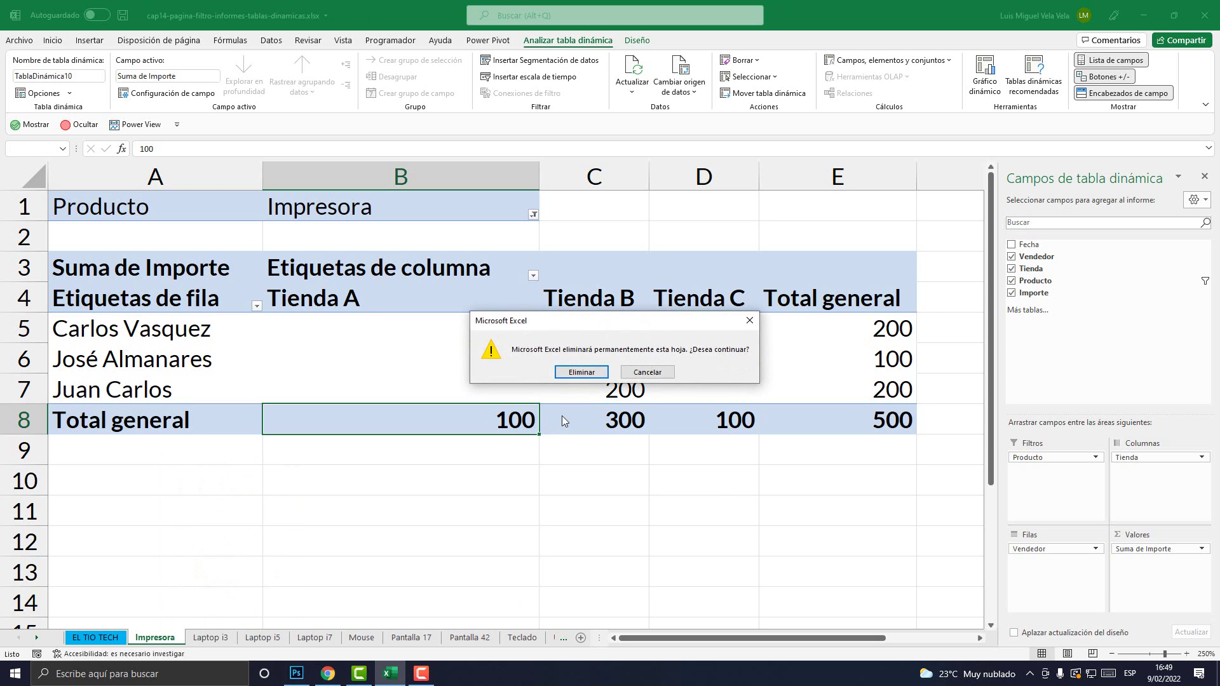
click(588, 374)
right_click(164, 638)
click(244, 487)
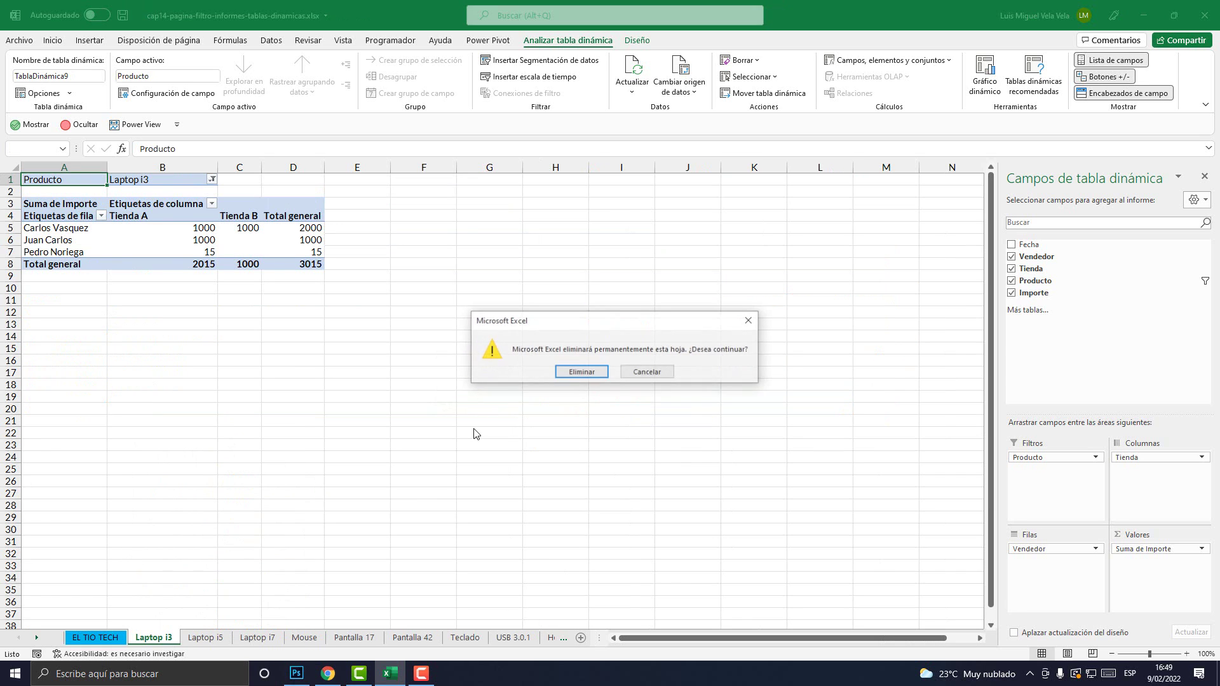
click(582, 373)
right_click(167, 638)
click(245, 485)
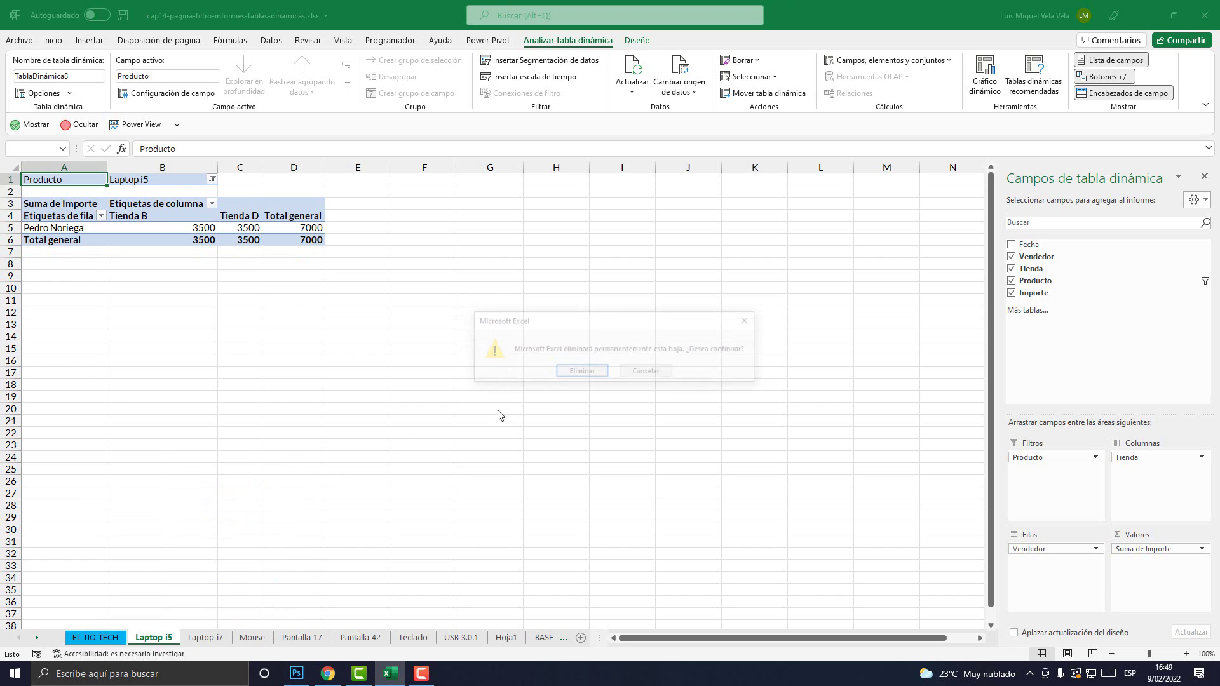
click(570, 376)
Step: Delete the Laptop i7, Mouse and Pantalla 17 sheets
right_click(164, 637)
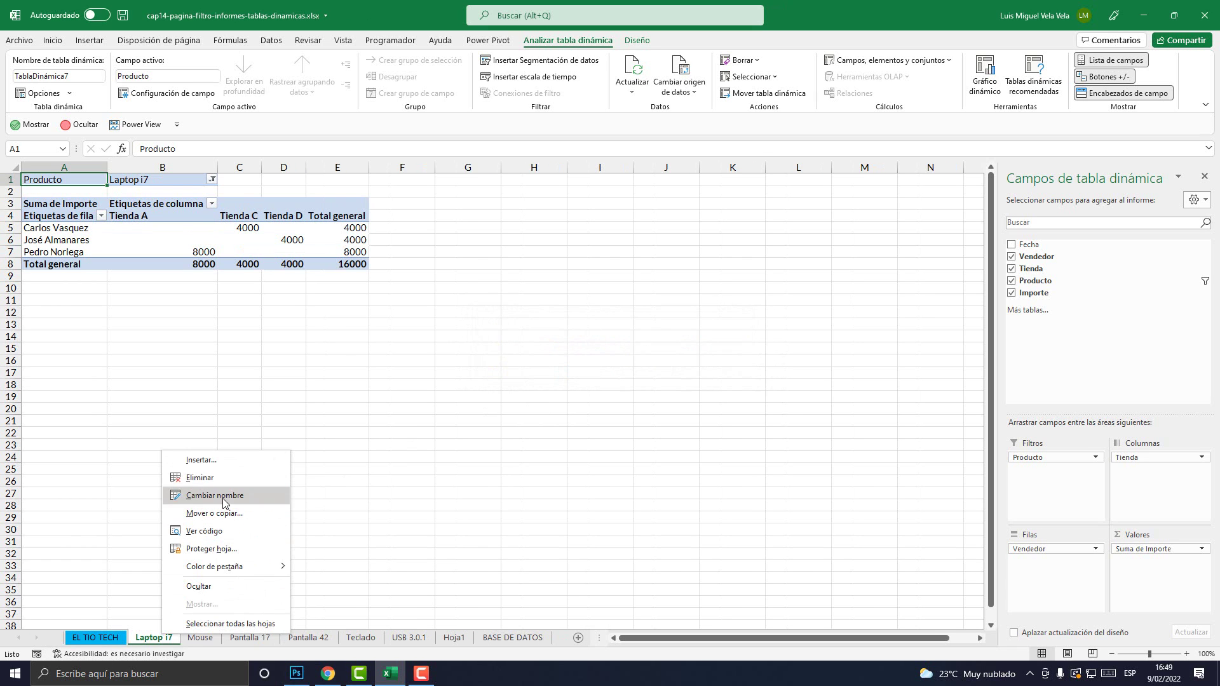
click(245, 486)
click(580, 373)
right_click(149, 637)
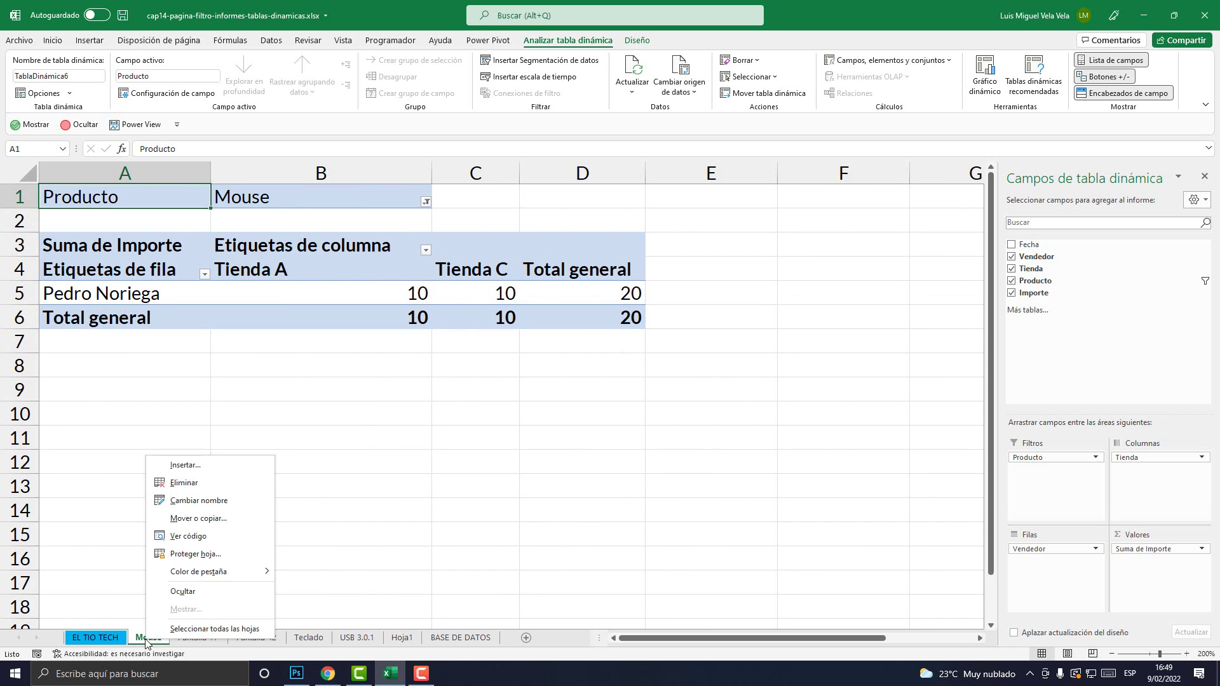
click(190, 483)
click(580, 372)
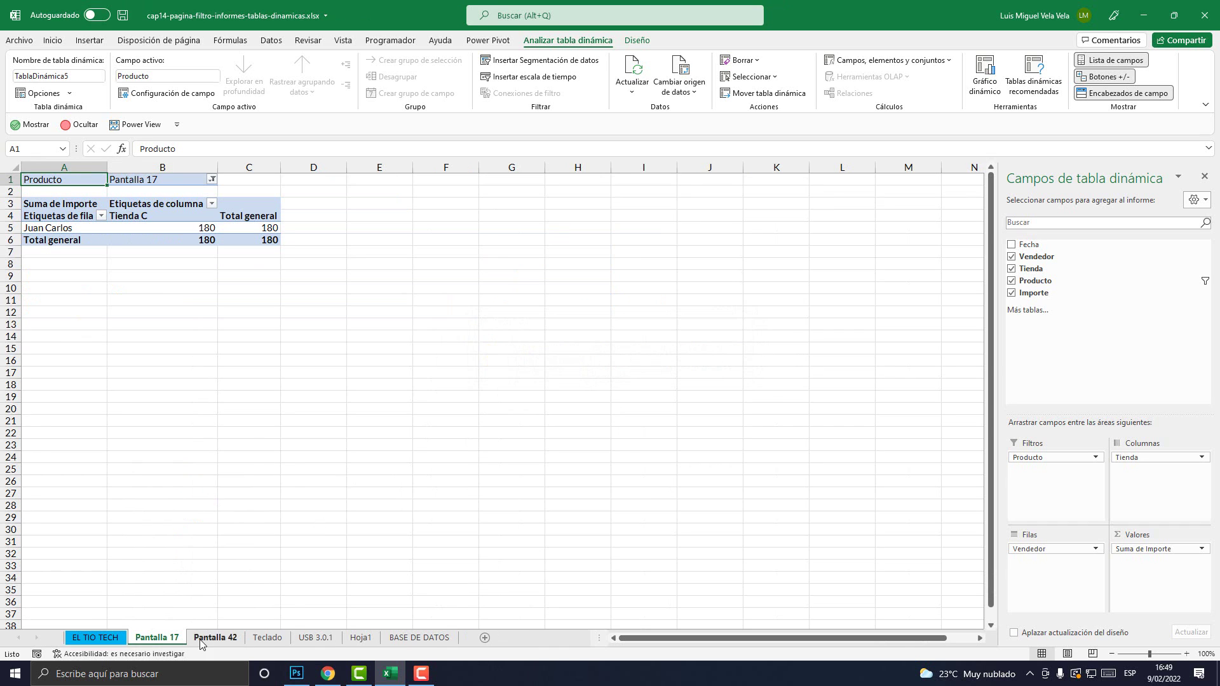
right_click(166, 638)
click(204, 486)
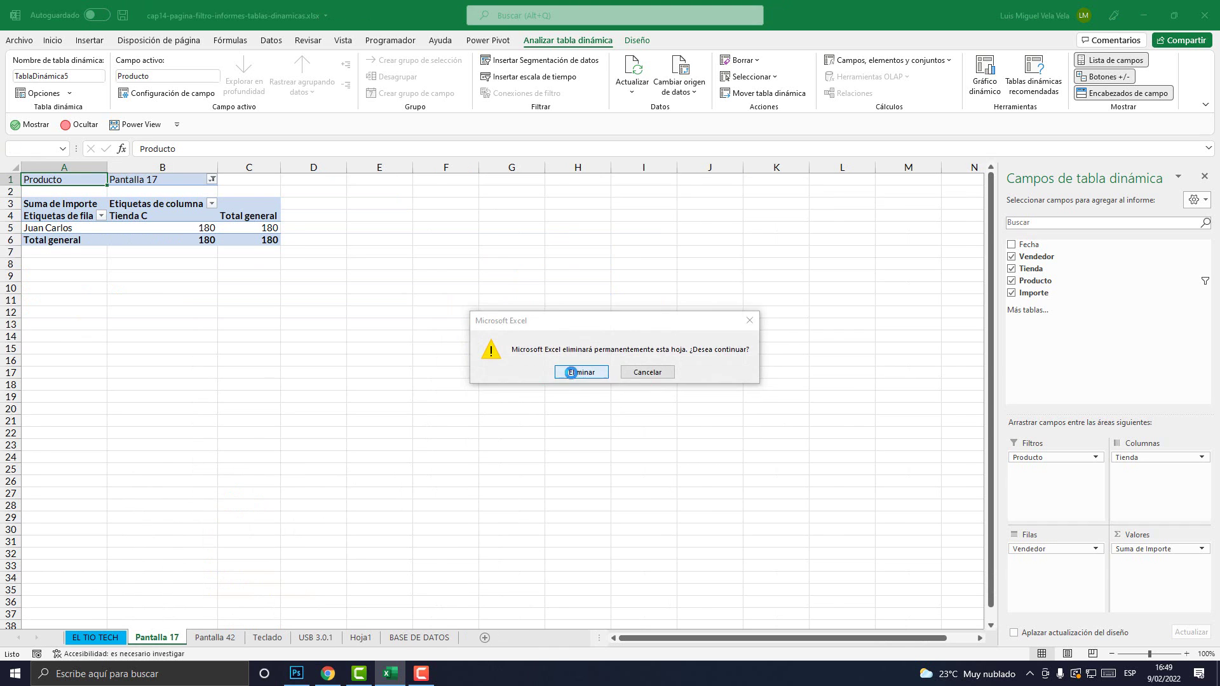
click(580, 372)
Step: Delete the Pantalla 42, Teclado and USB 3.0.1 sheets
right_click(166, 635)
click(190, 470)
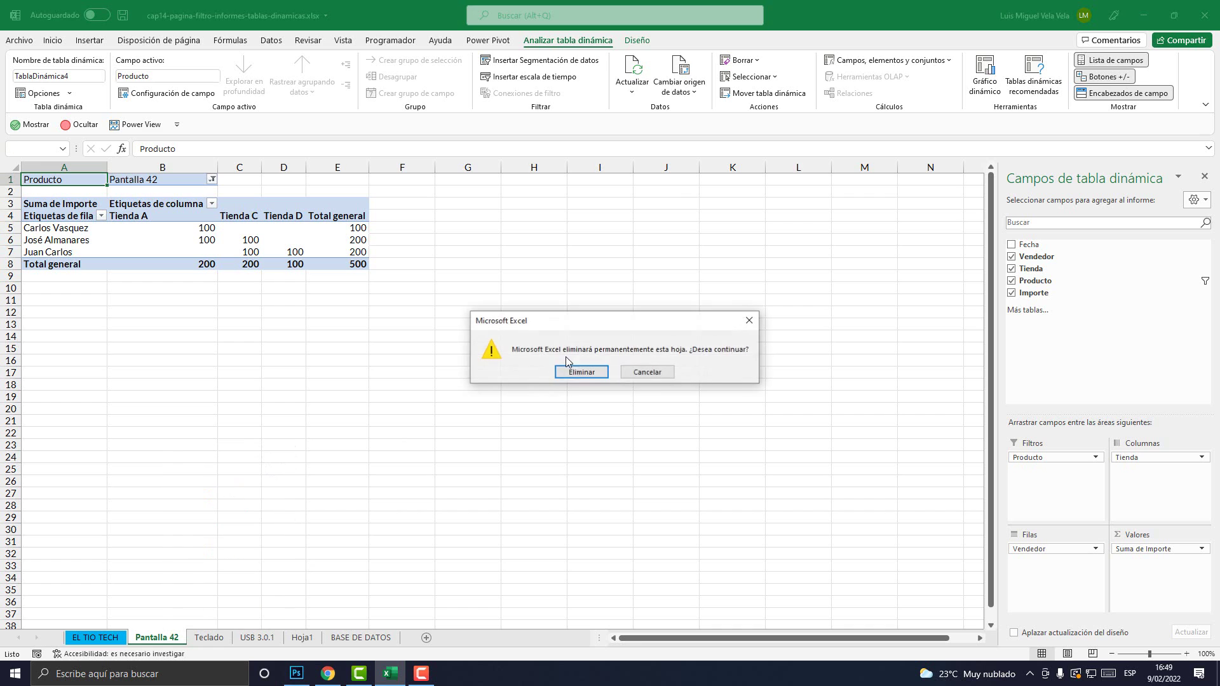
key(Return)
right_click(150, 638)
click(203, 490)
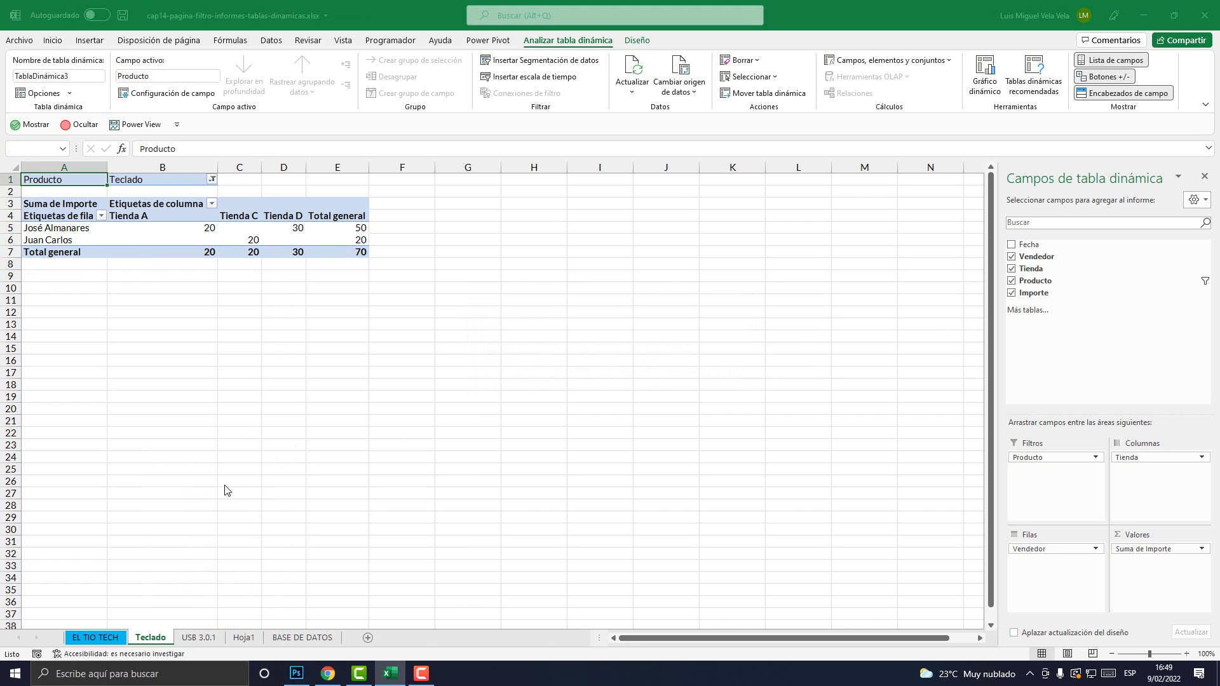
click(582, 372)
right_click(153, 638)
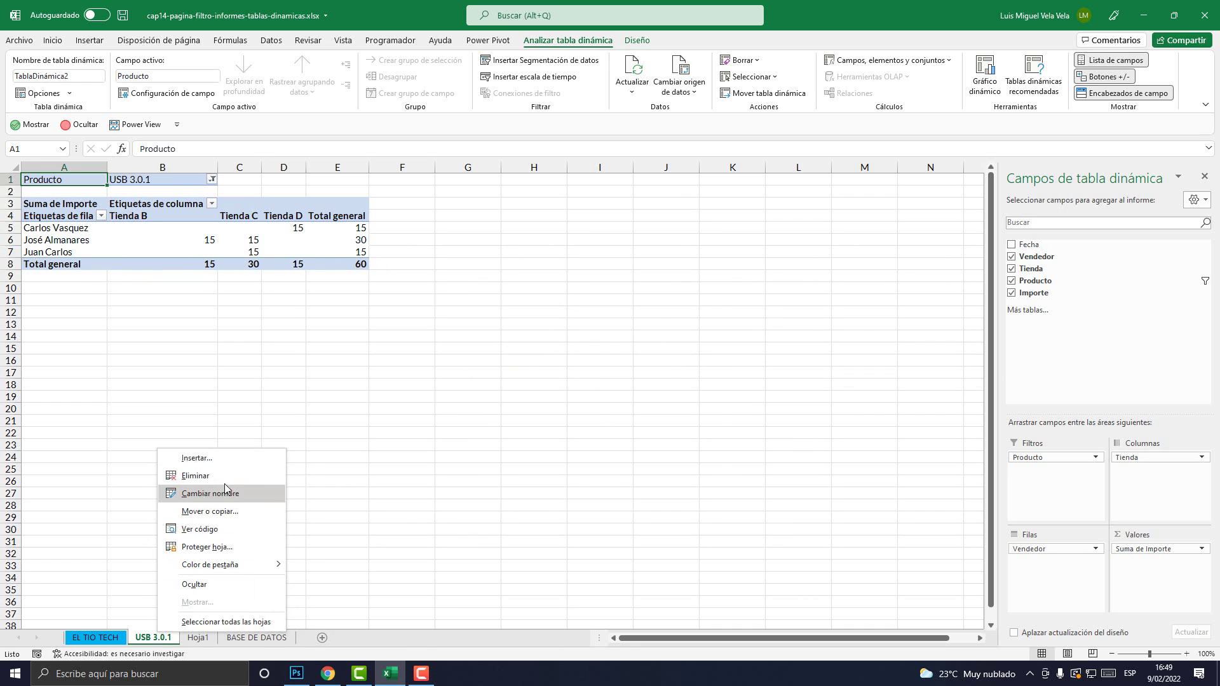
click(191, 476)
click(598, 374)
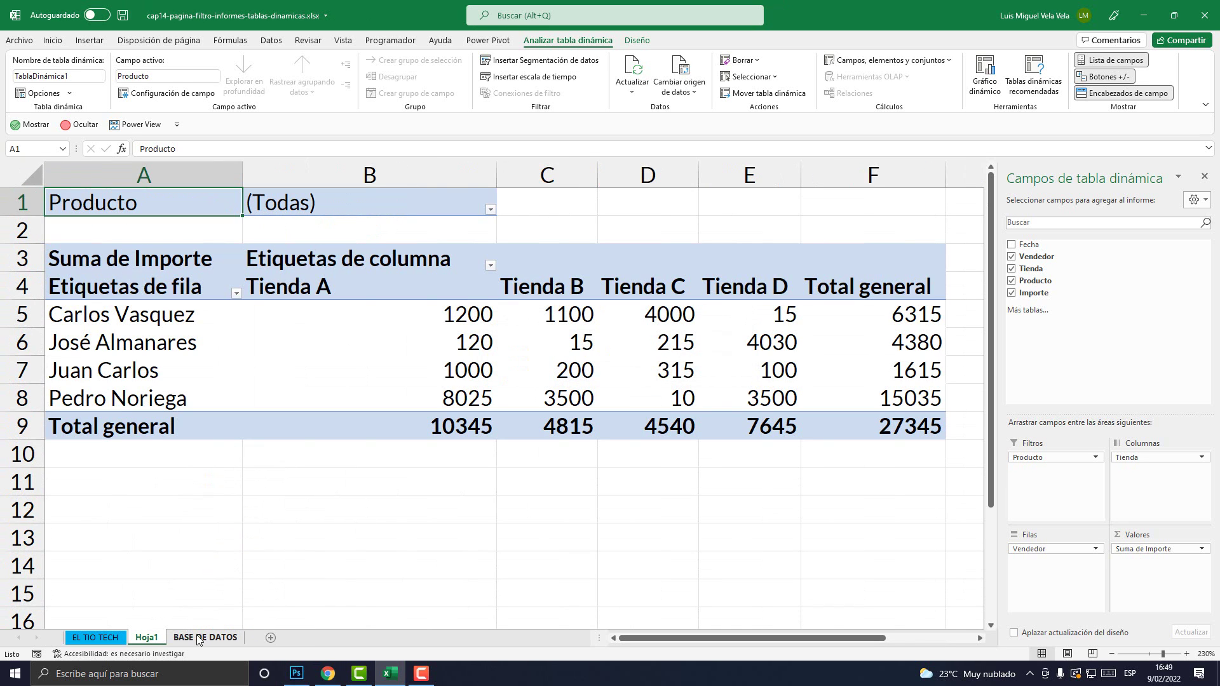
Step: Remove Producto from Filtros and move Tienda from Columnas into Filtros
click(372, 367)
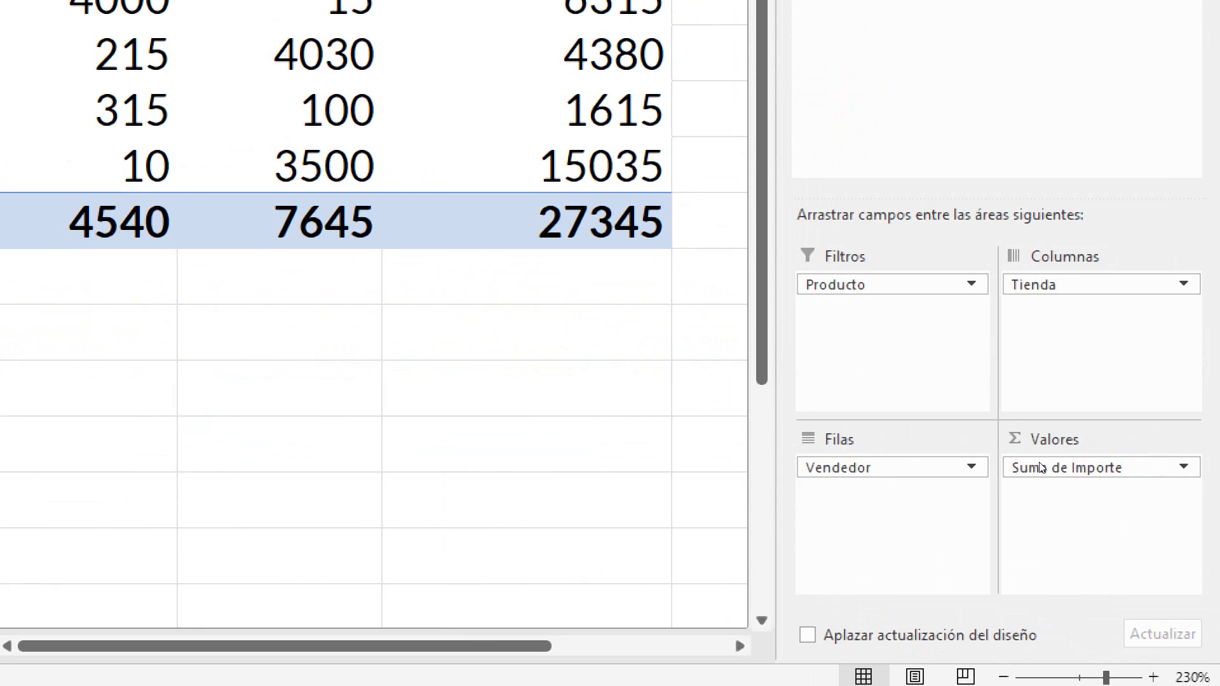
drag(890, 285, 992, 469)
mouse_move(1099, 284)
mouse_down()
mouse_move(1069, 460)
mouse_move(890, 292)
mouse_up()
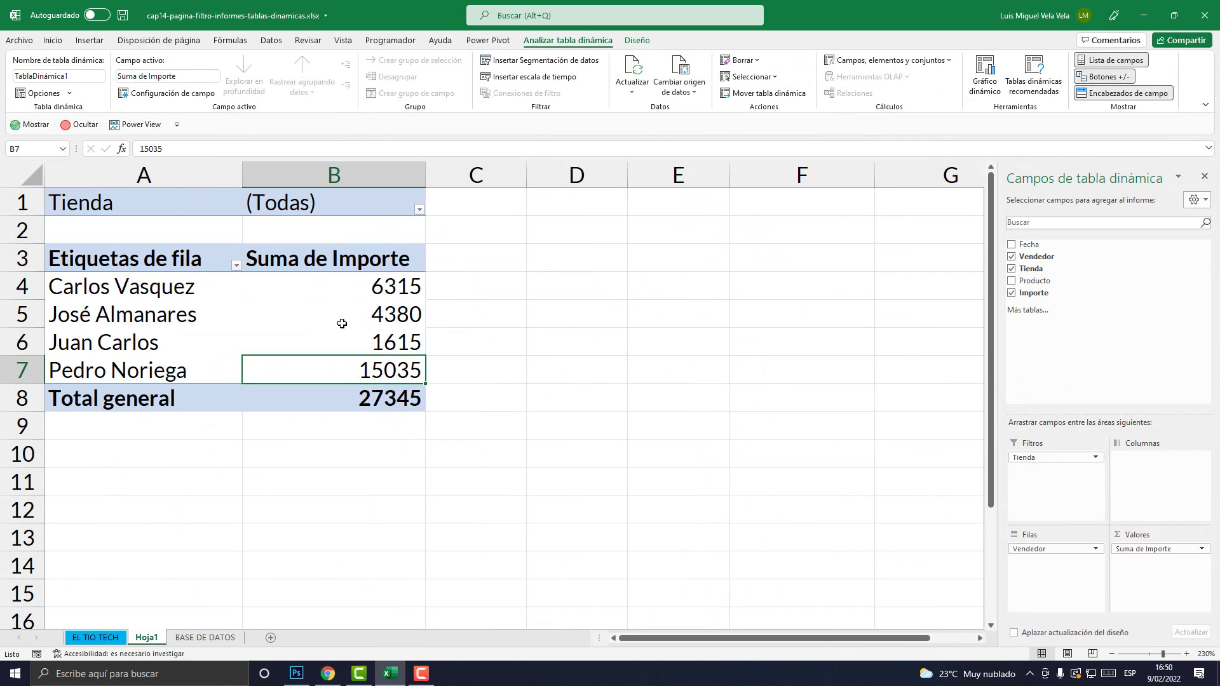
Step: Select the seller names A4:A7 and their totals B4:B7
drag(96, 288, 97, 365)
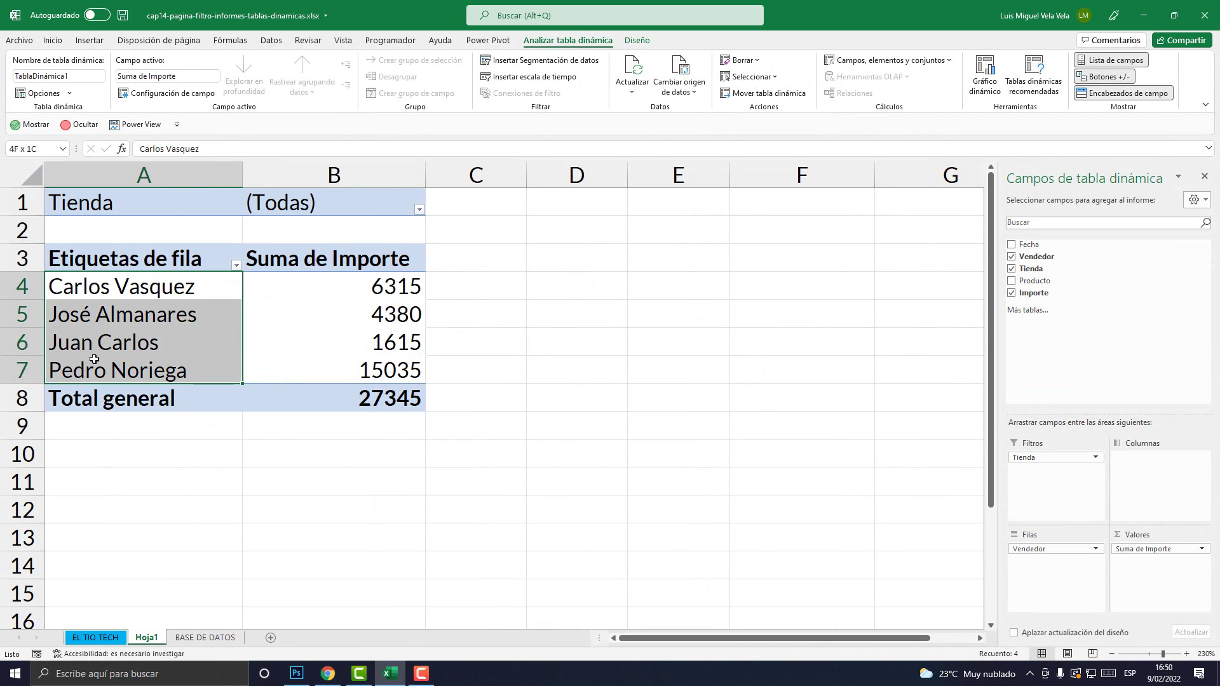
drag(387, 289, 386, 365)
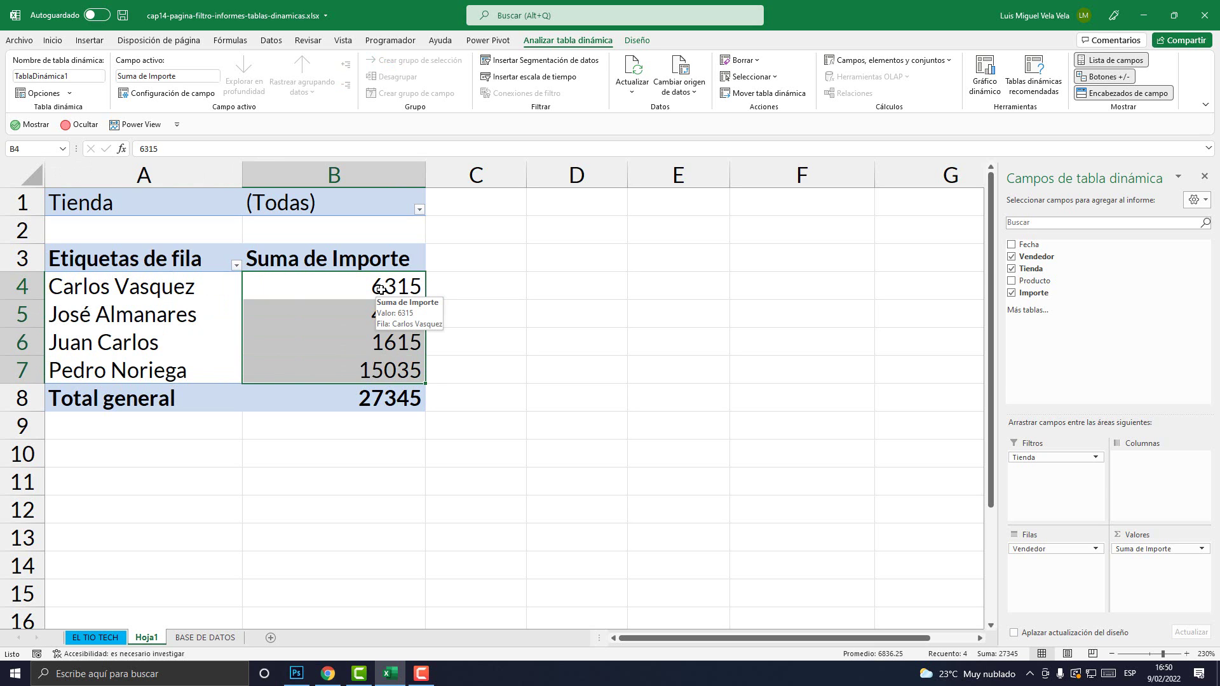
drag(381, 296, 381, 369)
click(94, 206)
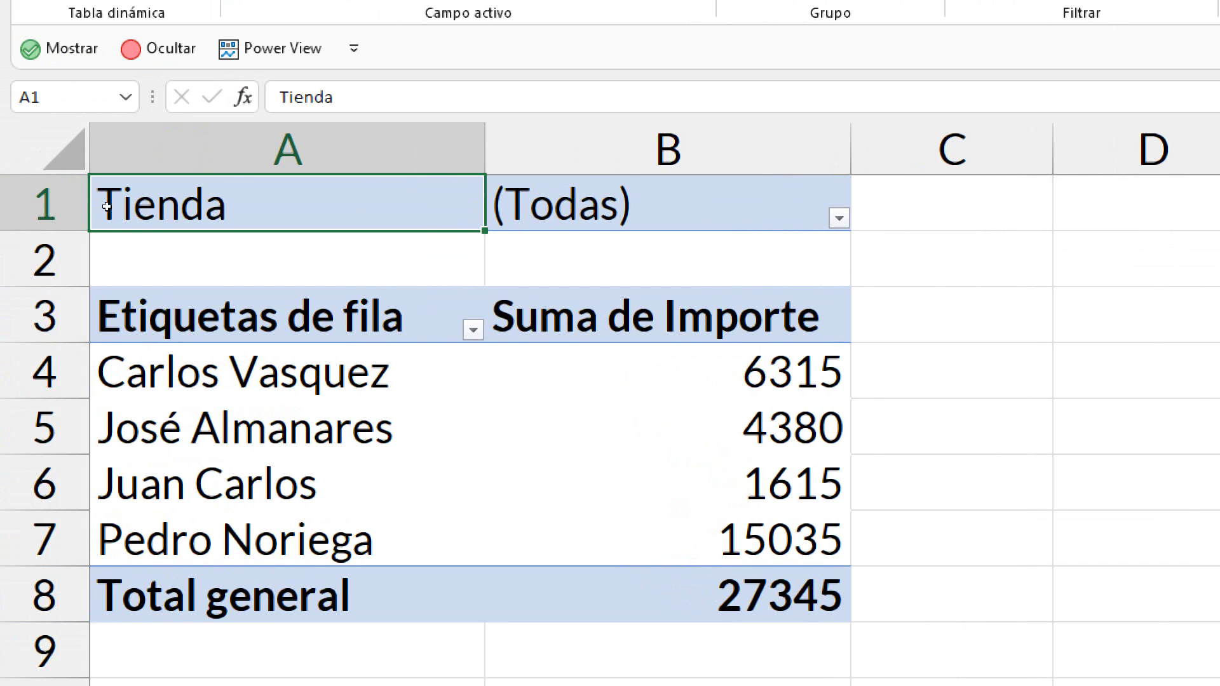
key(alt+Down)
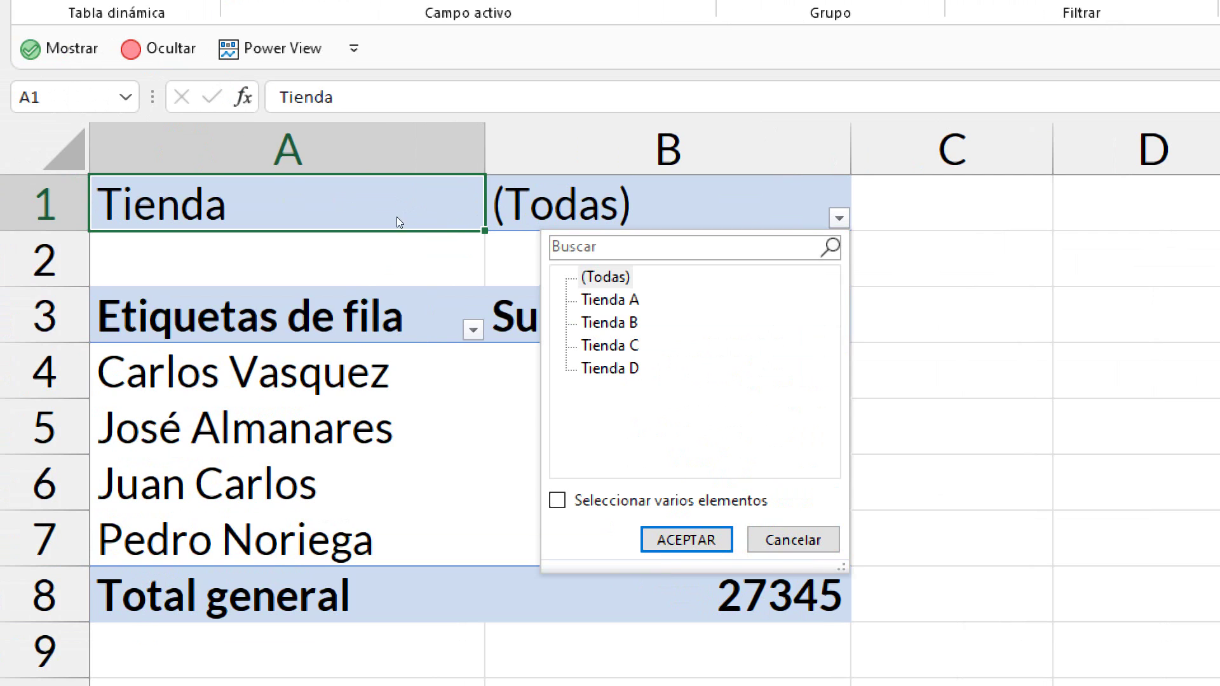
key(Tab)
key(Down)
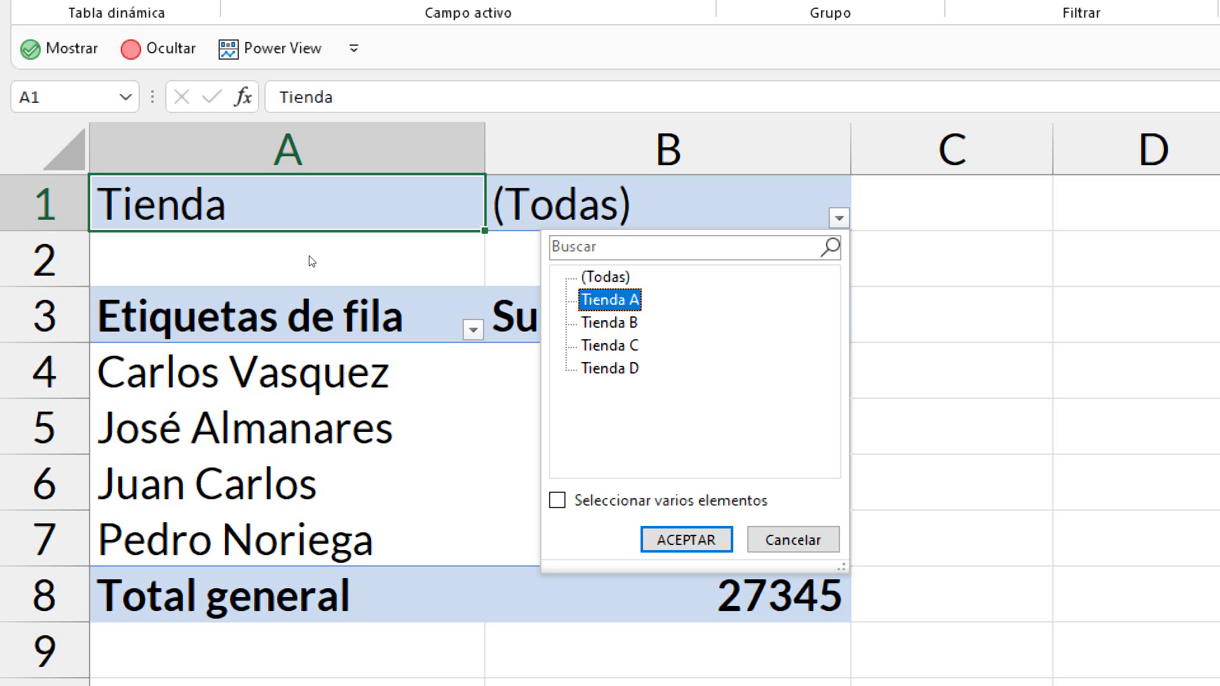
key(Down)
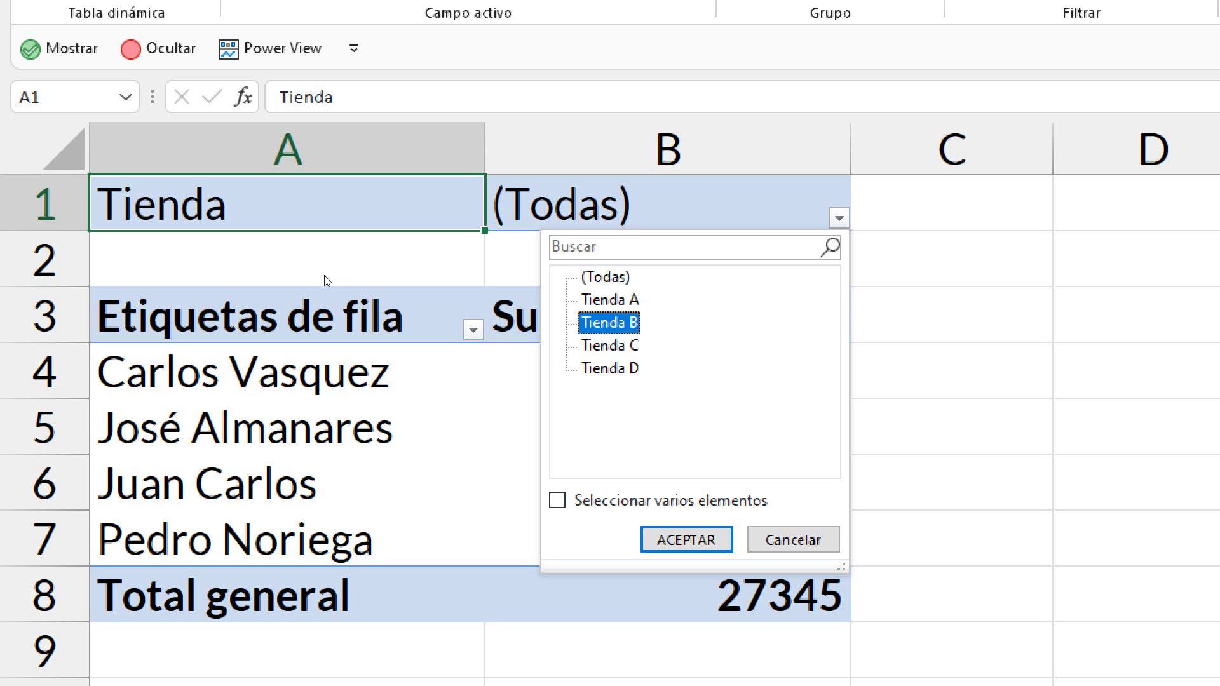
key(Down)
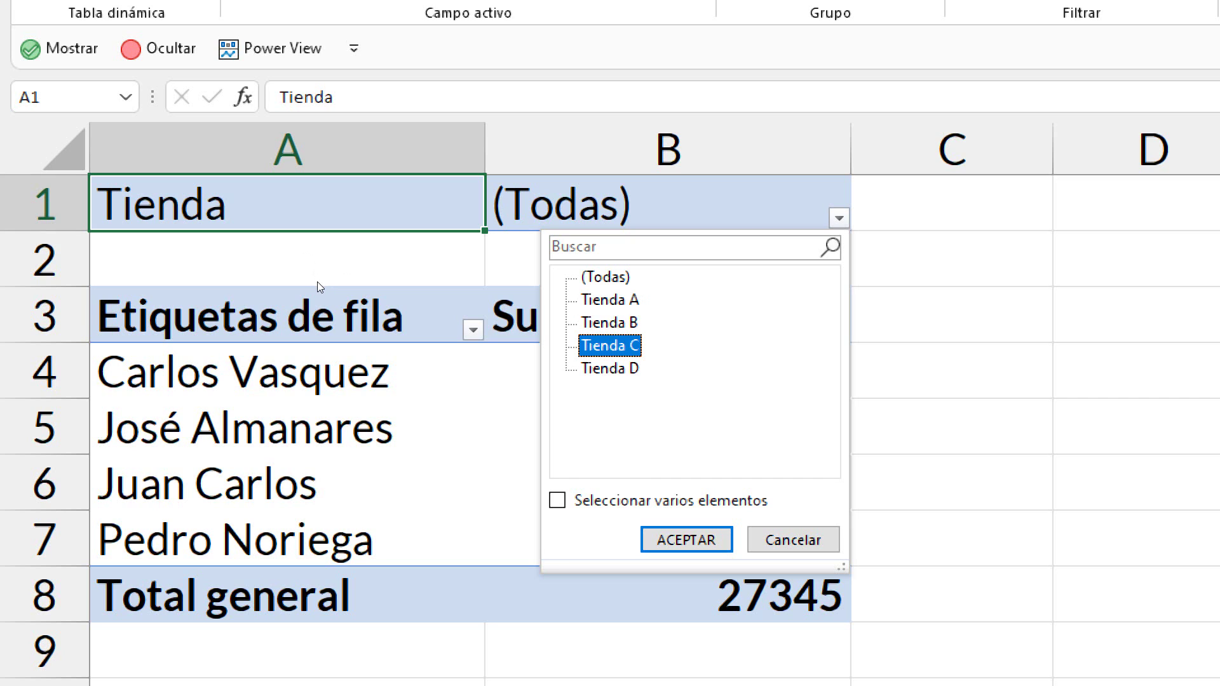
key(Down)
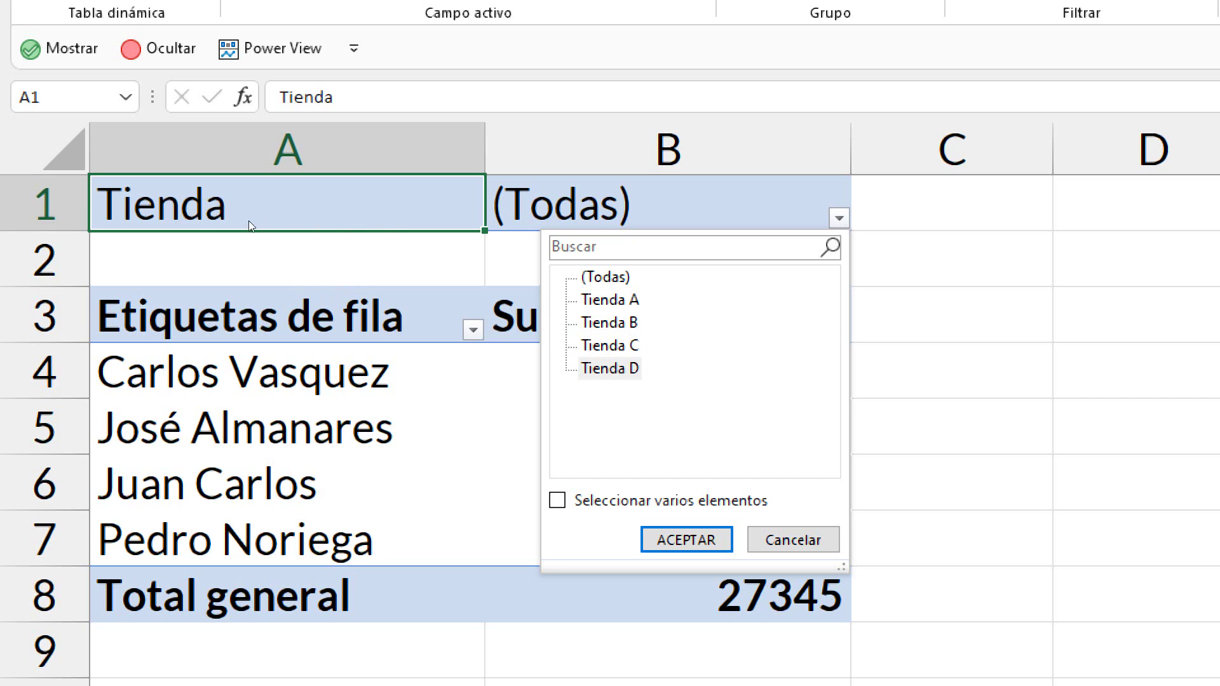
key(Escape)
key(Right)
click(180, 210)
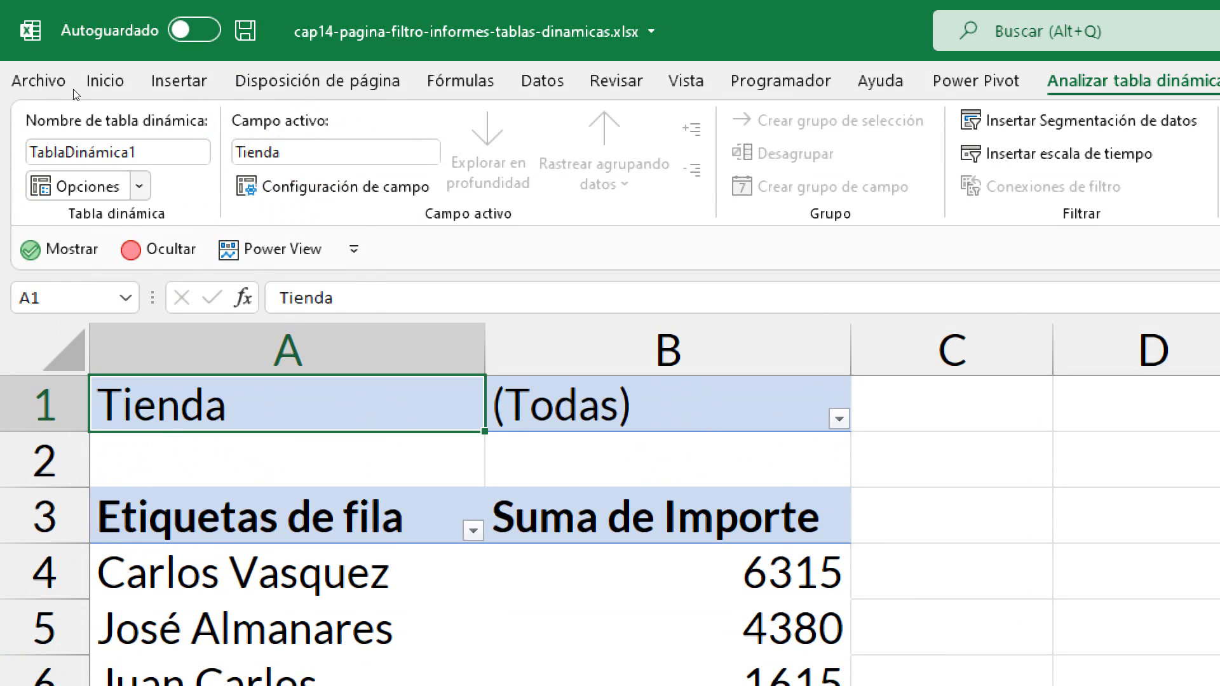
Step: Run Mostrar páginas de filtro de informes on Tienda via Alt+J, T to create sheets Tienda A–D
key(alt+j)
key(t)
key(t)
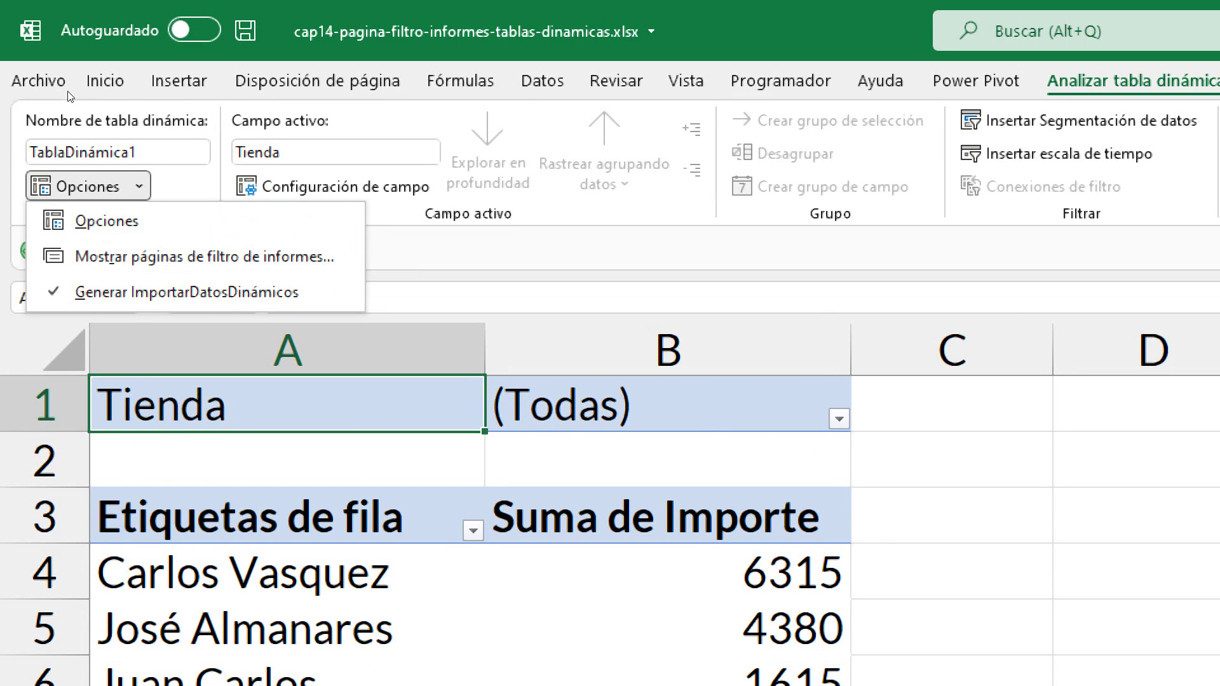
key(Down)
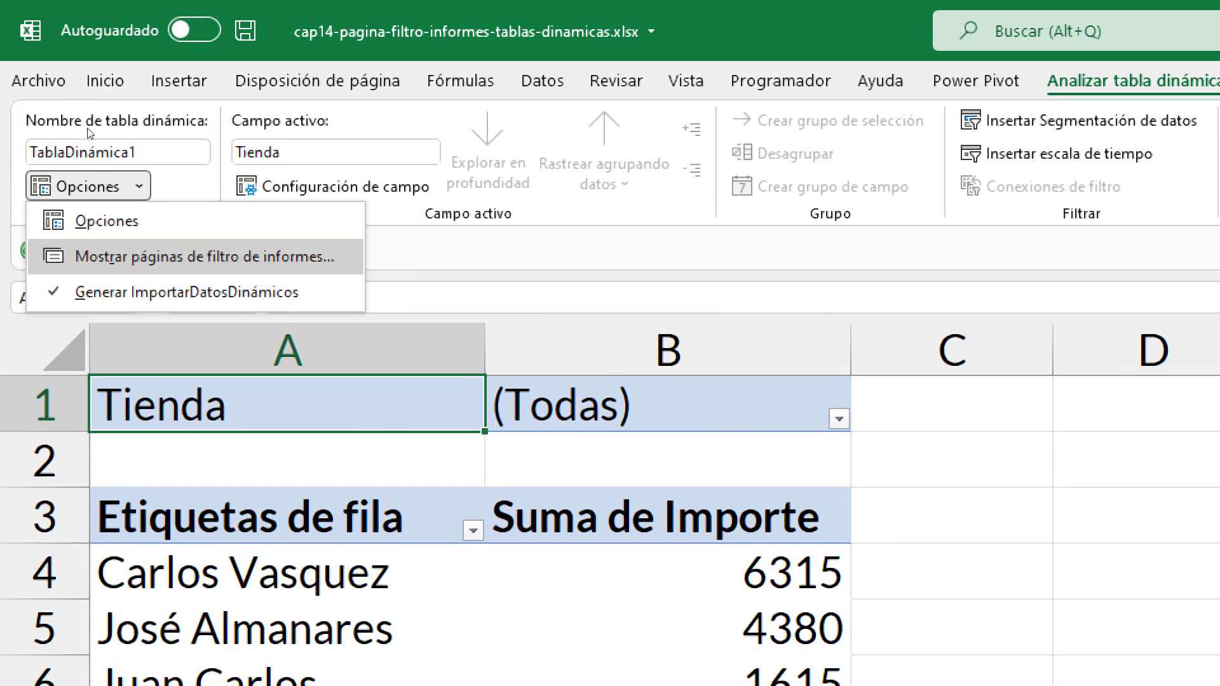
key(Return)
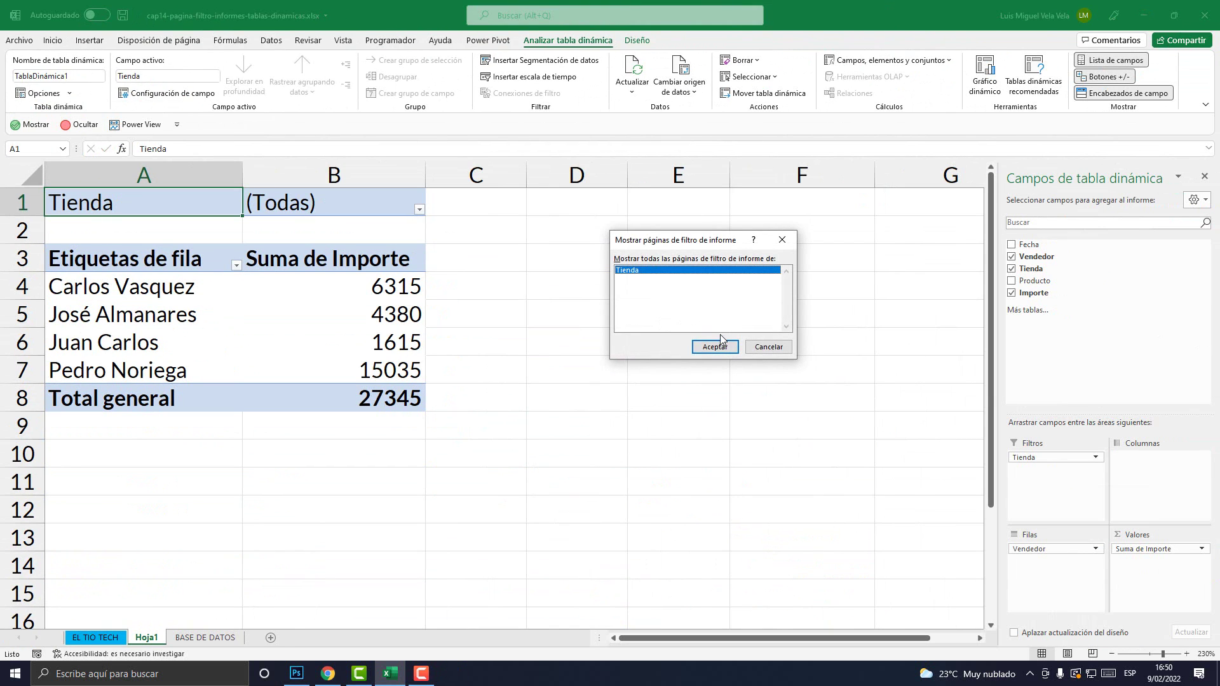
click(718, 346)
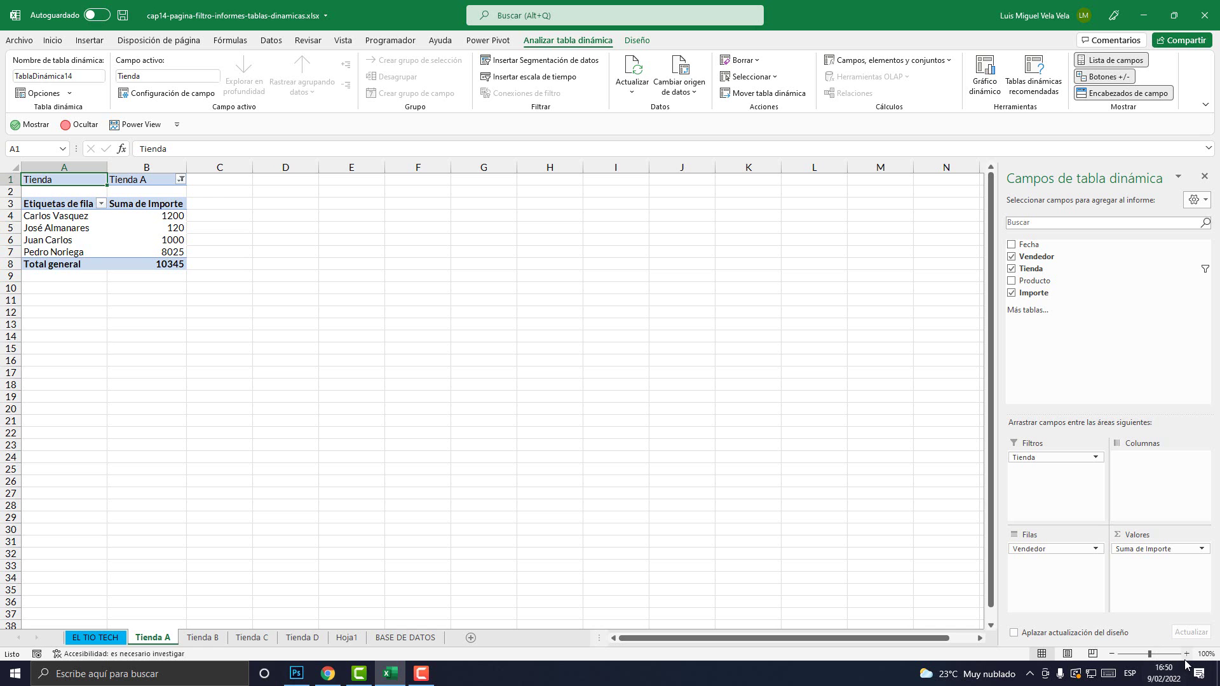
Step: Zoom in to read the Tienda A and Tienda B pivot sheets
click(1186, 654)
click(1187, 654)
click(1186, 654)
click(1186, 654)
click(1186, 654)
click(1187, 654)
click(1186, 654)
click(1187, 654)
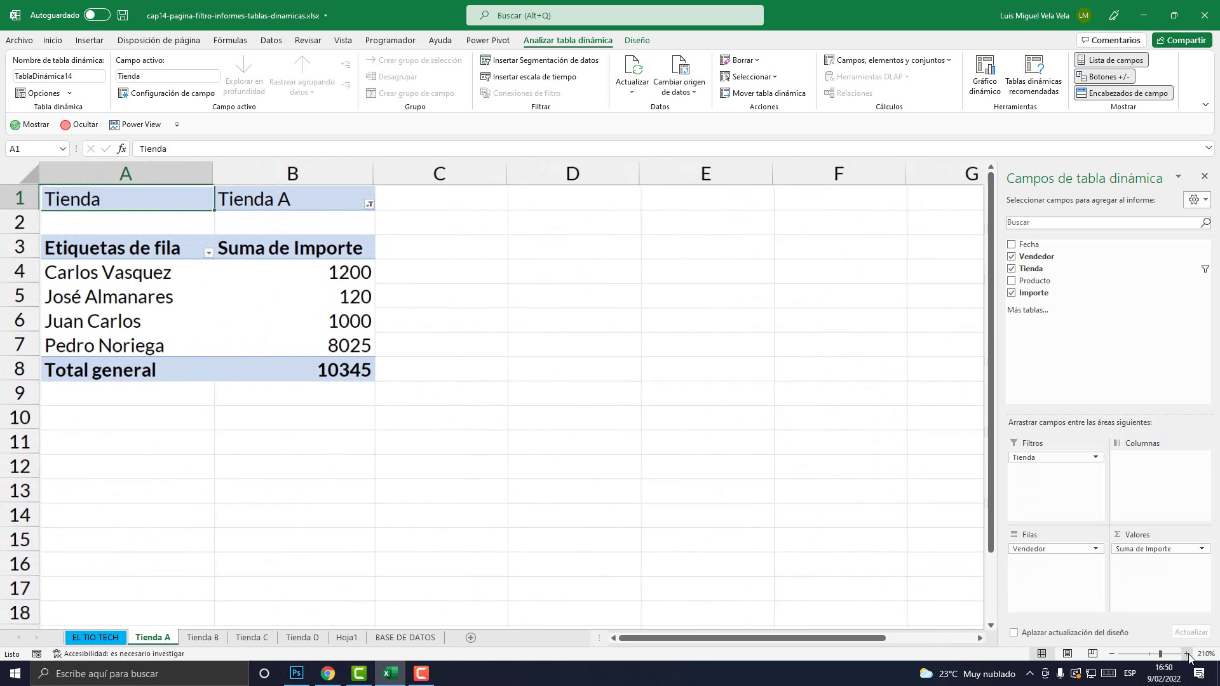
click(1187, 654)
click(204, 638)
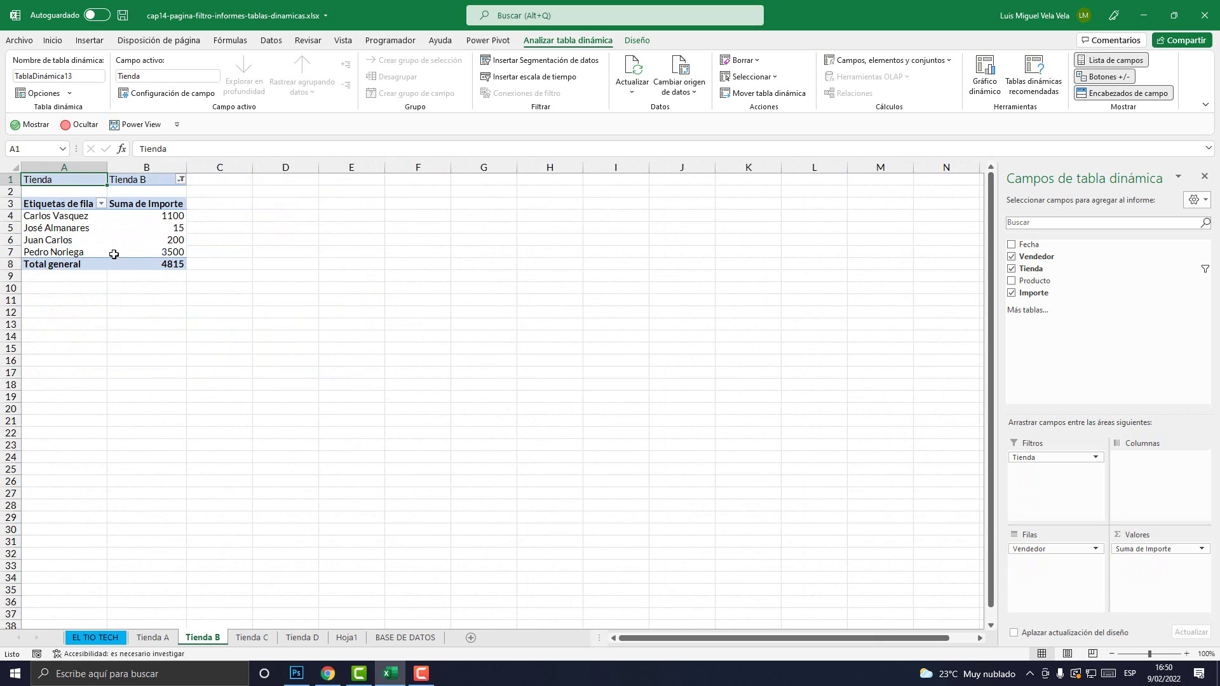
click(1187, 654)
click(1187, 654)
click(1186, 654)
click(1187, 654)
click(1186, 654)
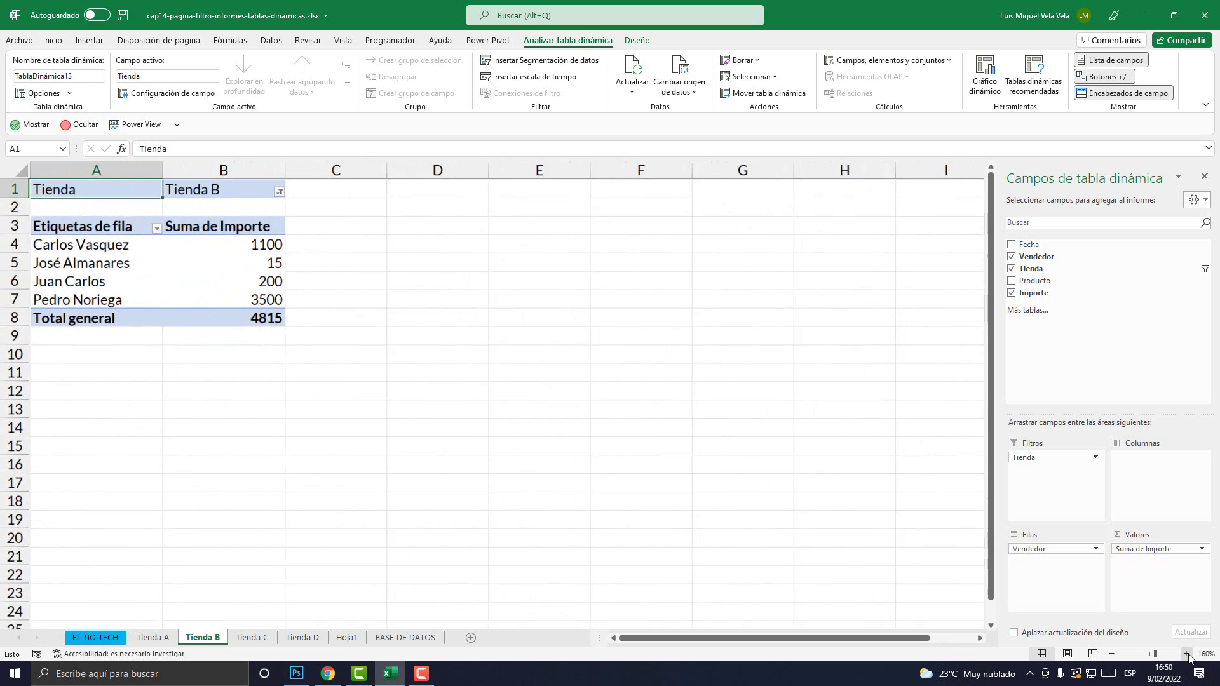
click(1186, 654)
click(1187, 653)
click(1187, 654)
click(1186, 654)
click(1186, 654)
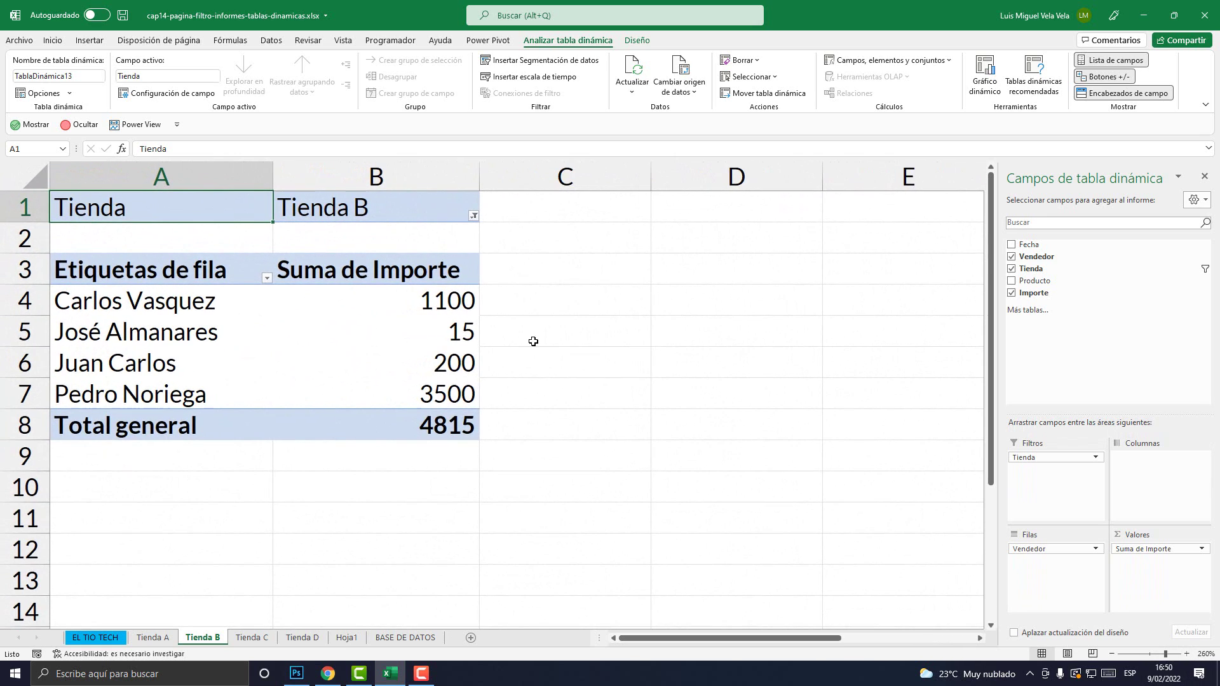
Step: Look over the Tienda C and Tienda D sheets, then go back to Tienda A
click(252, 639)
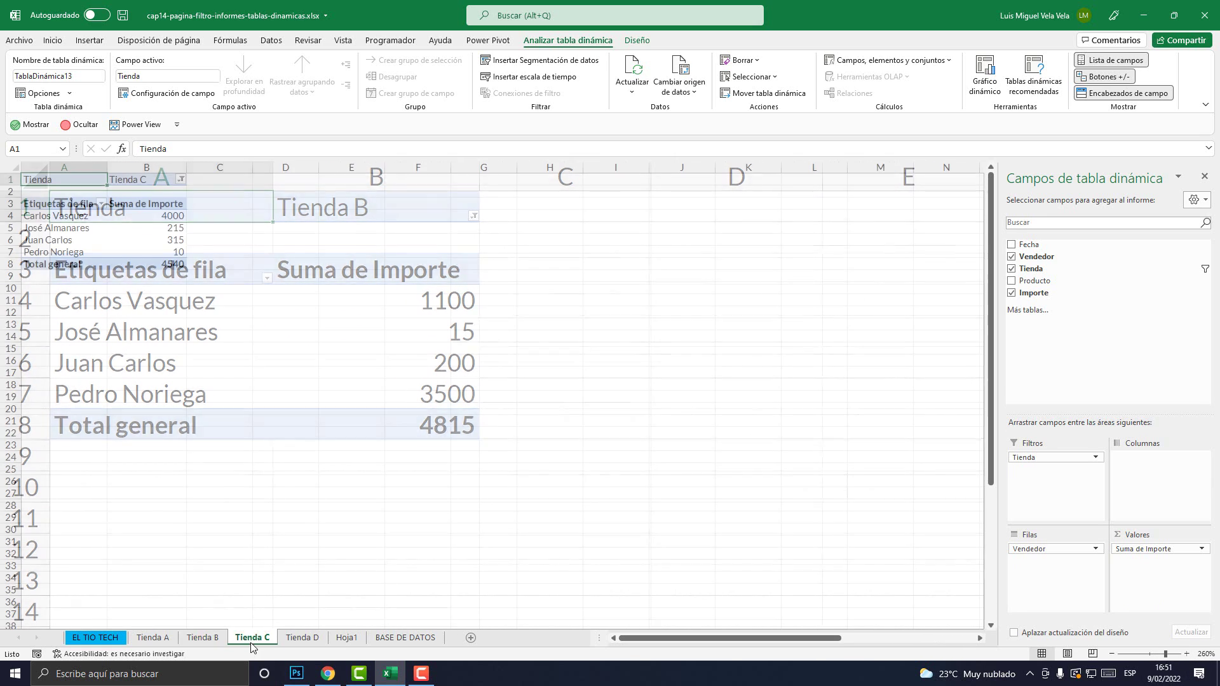
click(299, 639)
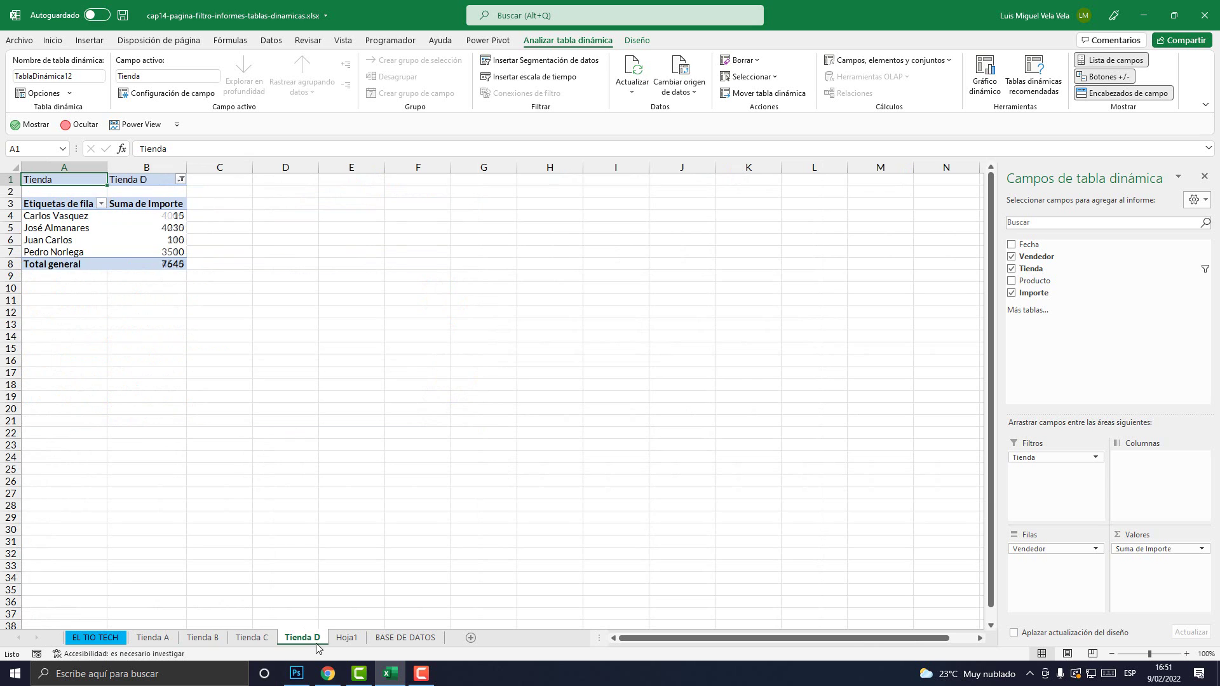
click(252, 638)
click(202, 637)
click(153, 637)
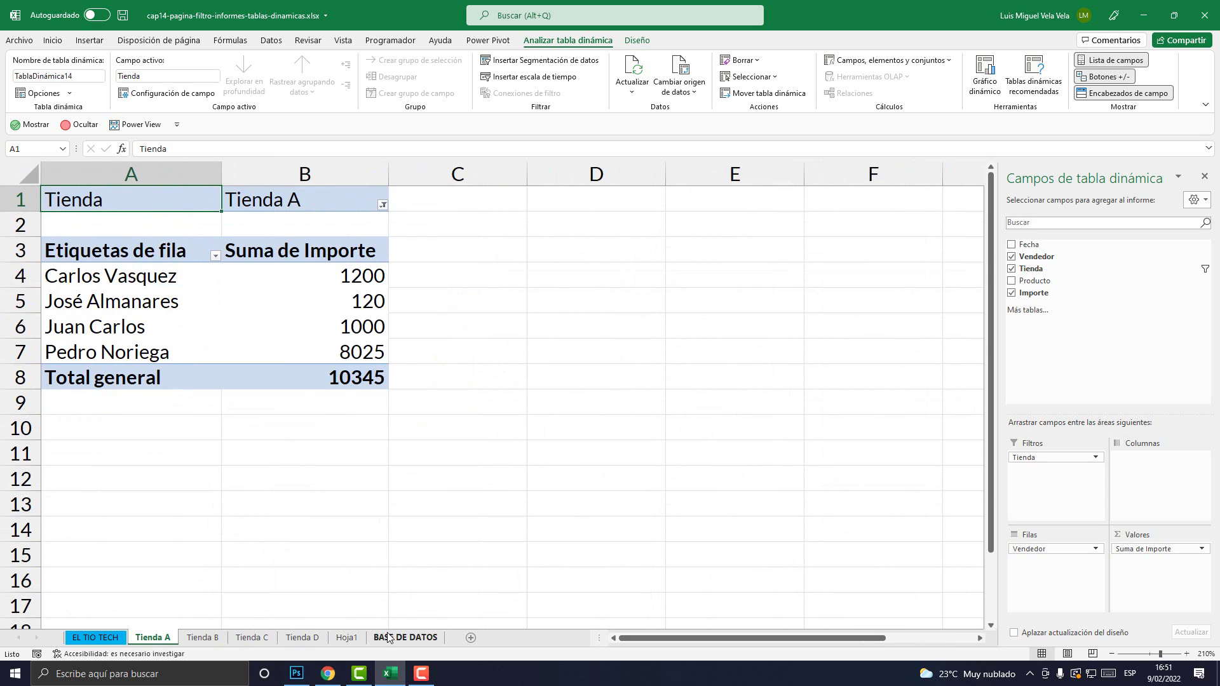
Step: Return to the Hoja1 pivot table after glancing at BASE DE DATOS, and select its seller rows
click(347, 637)
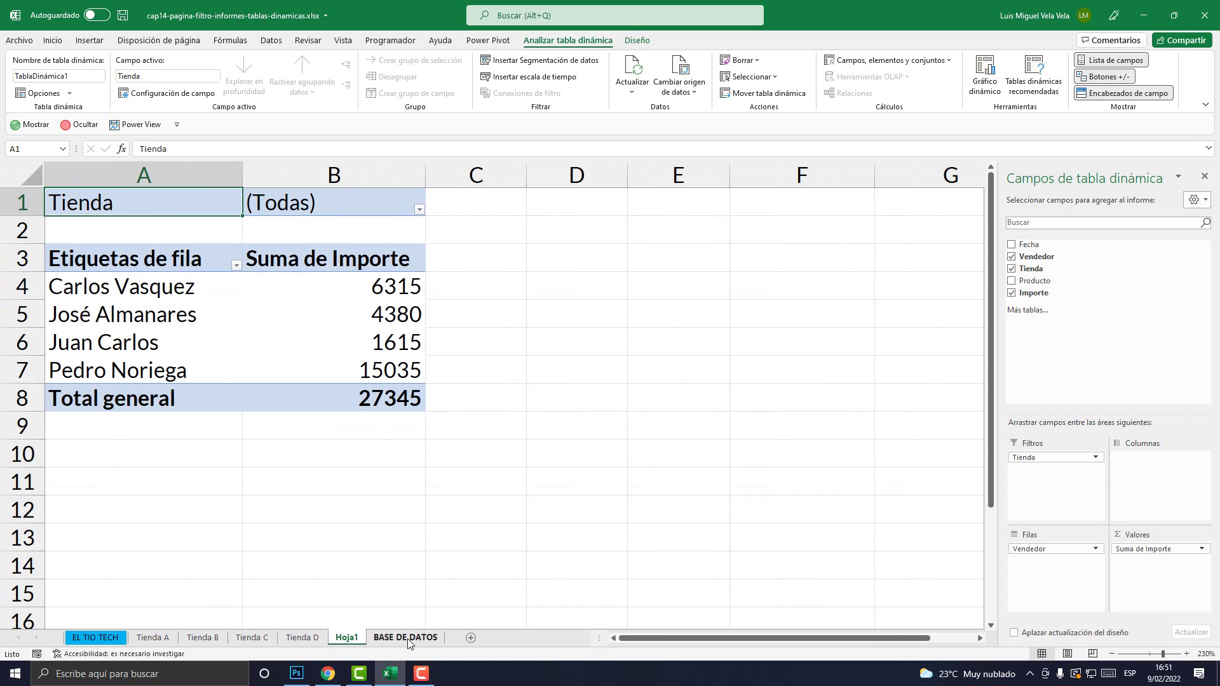
click(406, 637)
click(347, 638)
click(223, 262)
click(218, 284)
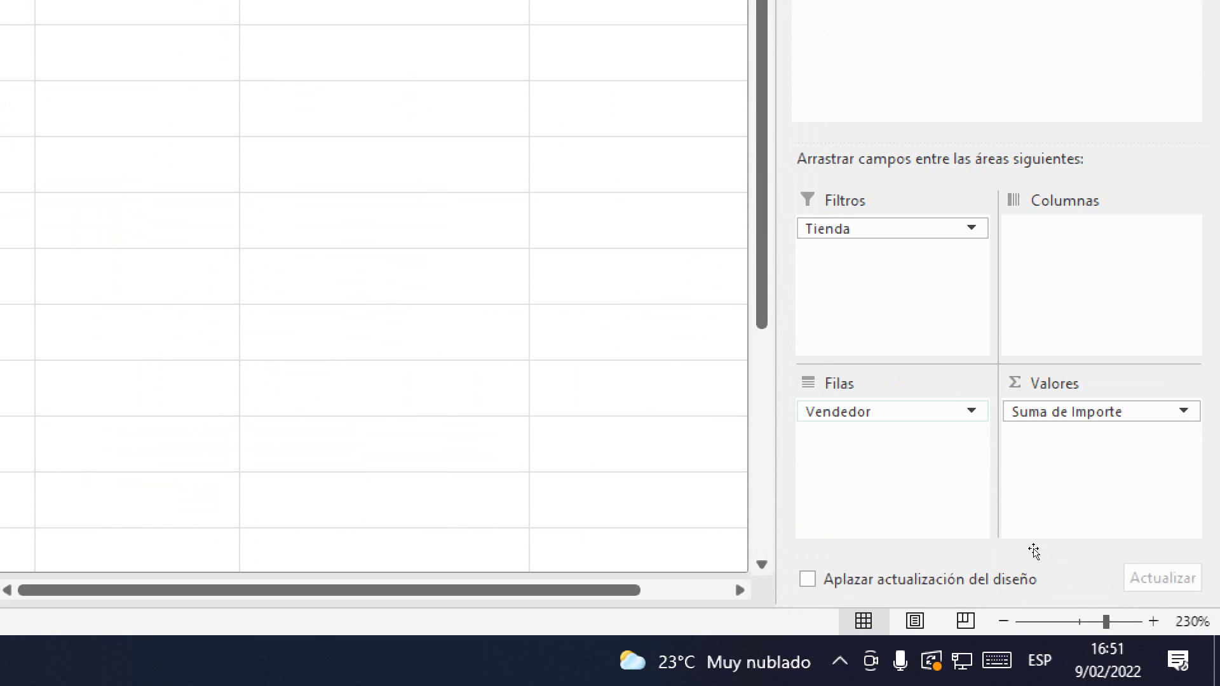
Step: Make Vendedor the report filter and Tienda the rows, then check totals 10345 and 4815
drag(1034, 551, 1049, 455)
drag(890, 251, 1051, 552)
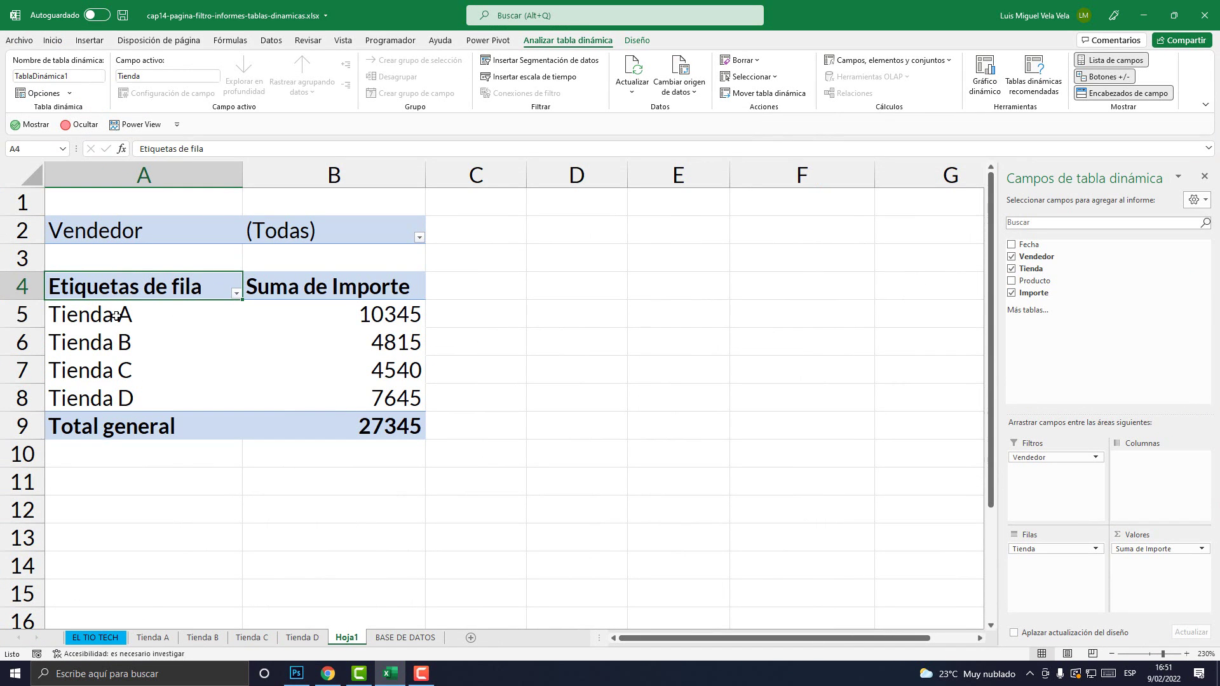
click(118, 316)
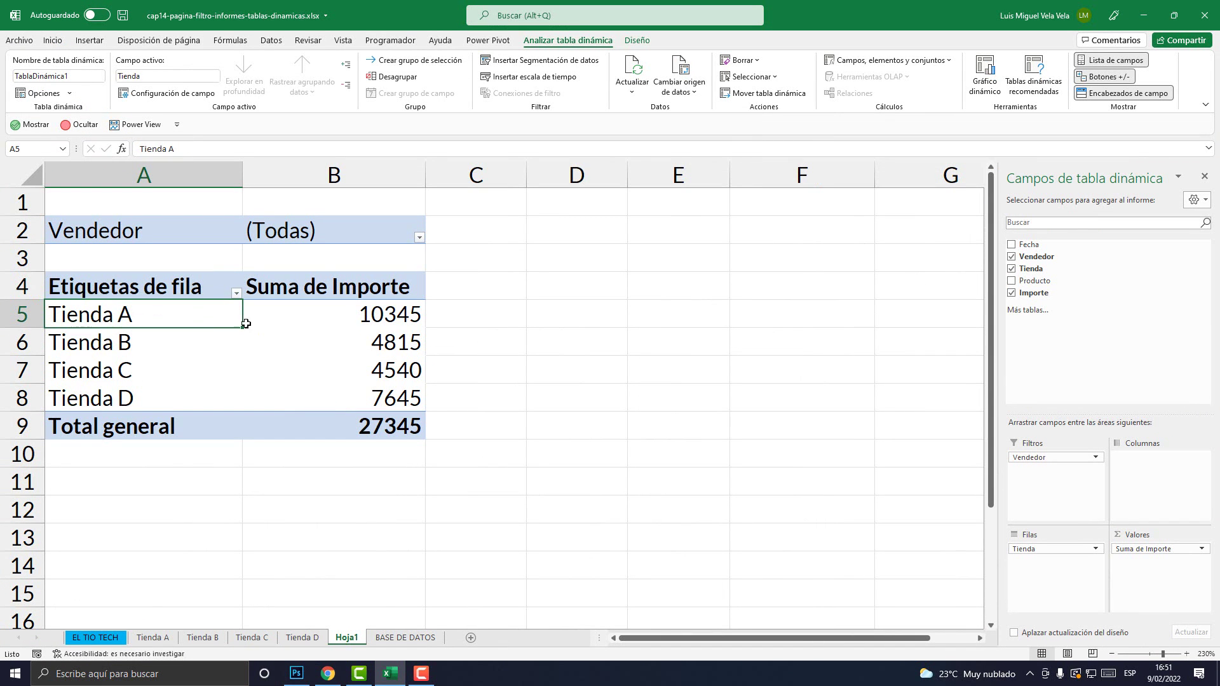
click(340, 312)
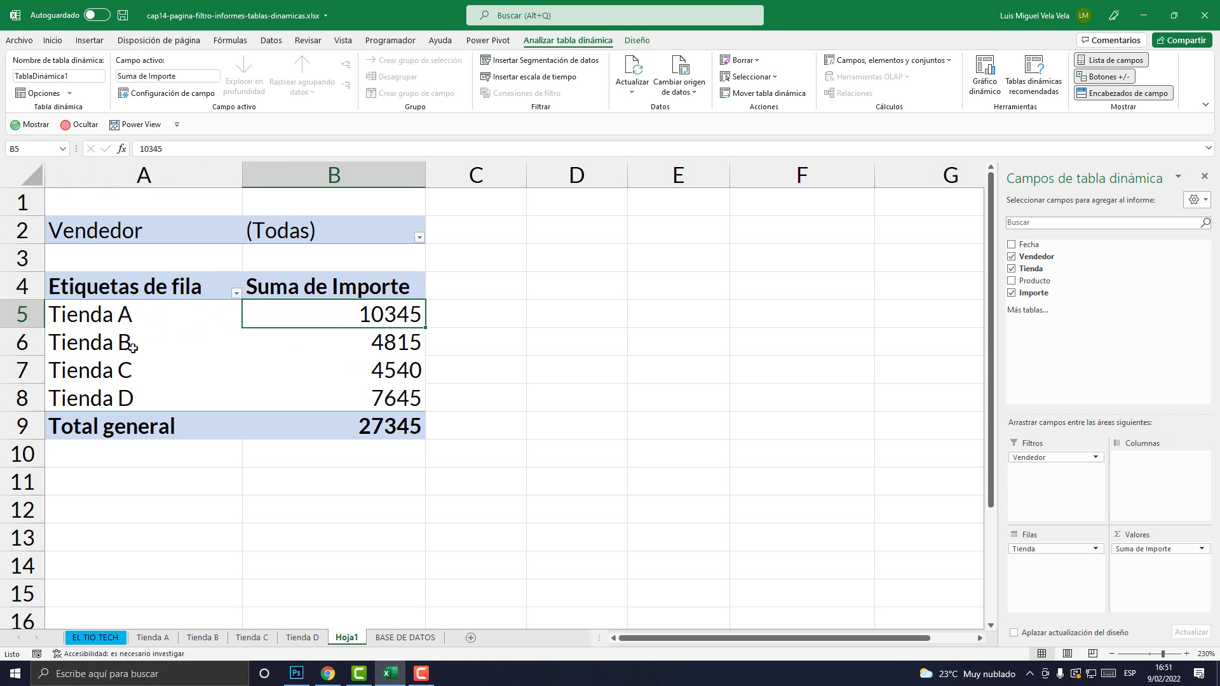
mouse_move(390, 315)
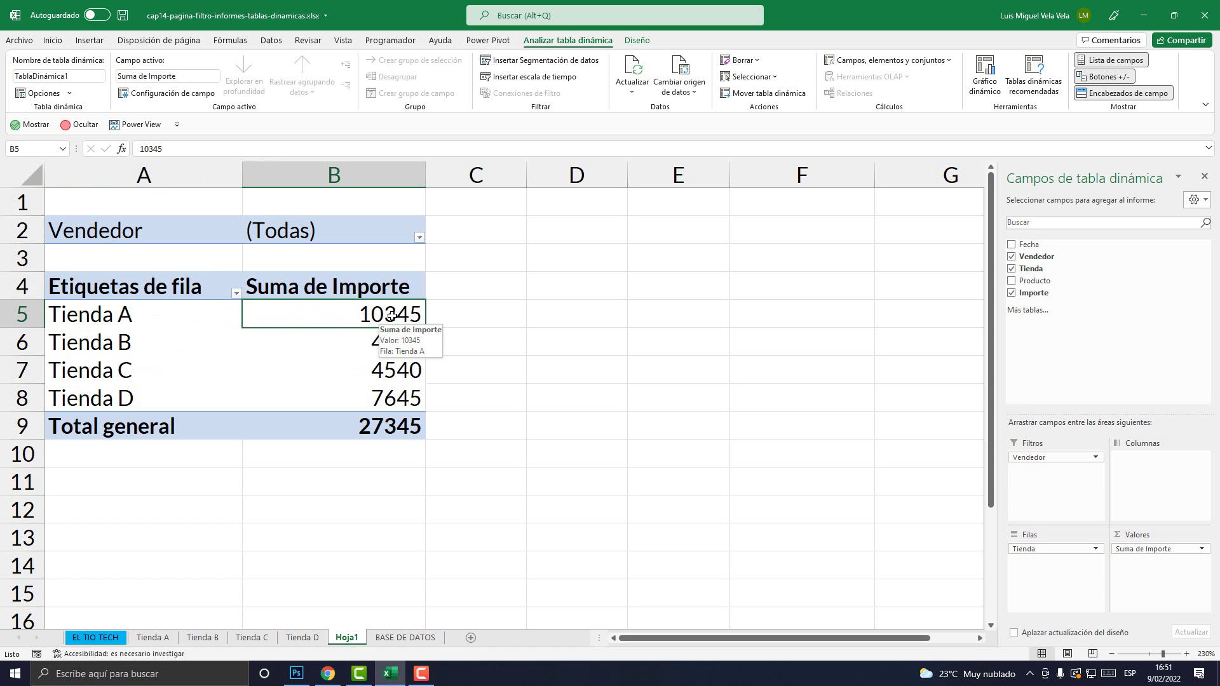
key(Left)
key(Down)
key(Right)
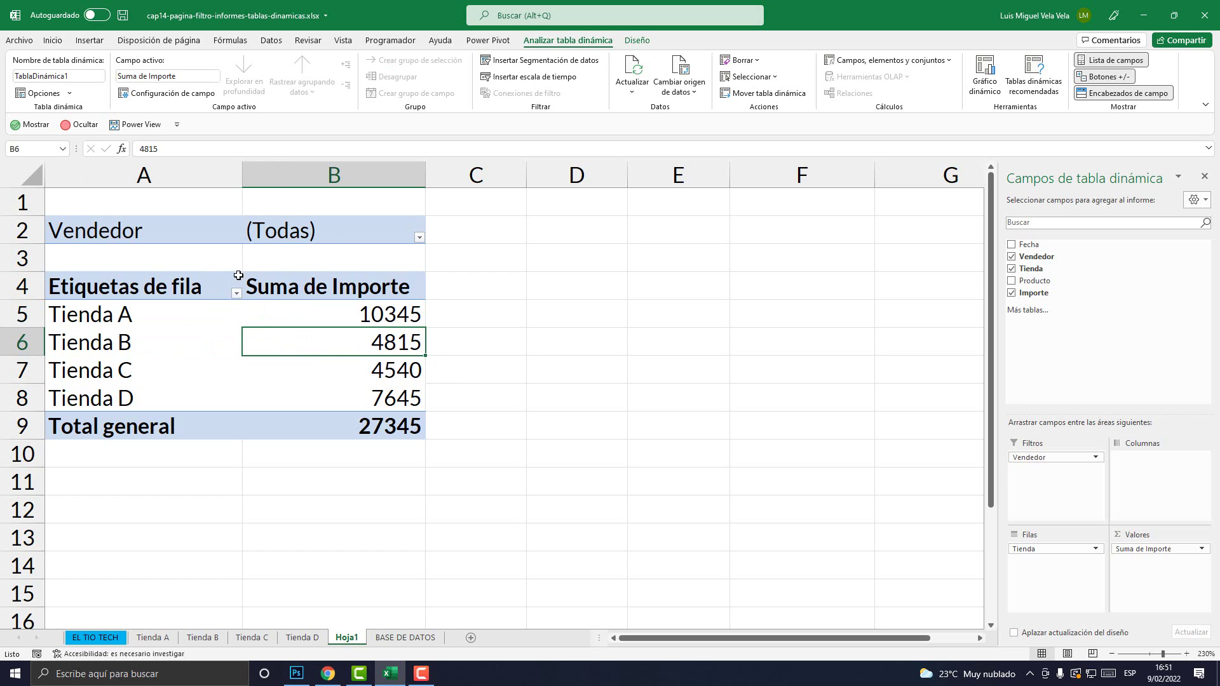
Step: Browse the sellers in the Vendedor filter list and close it unchanged
click(419, 238)
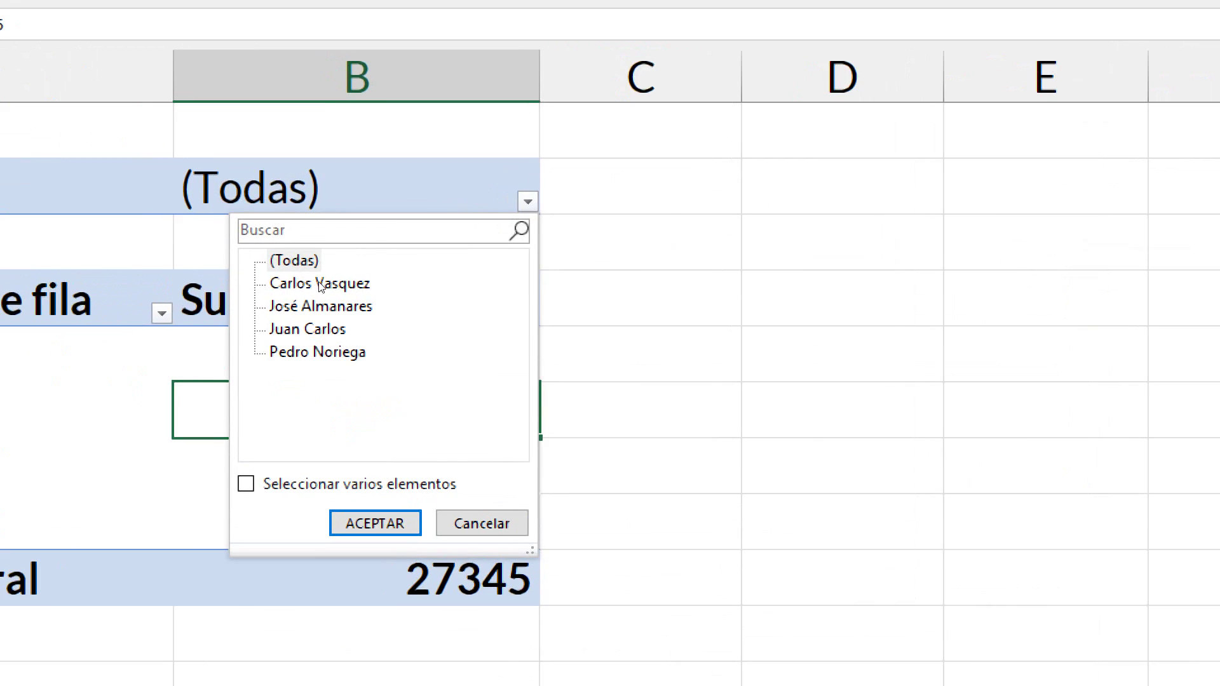
key(Down)
key(Down)
key(Escape)
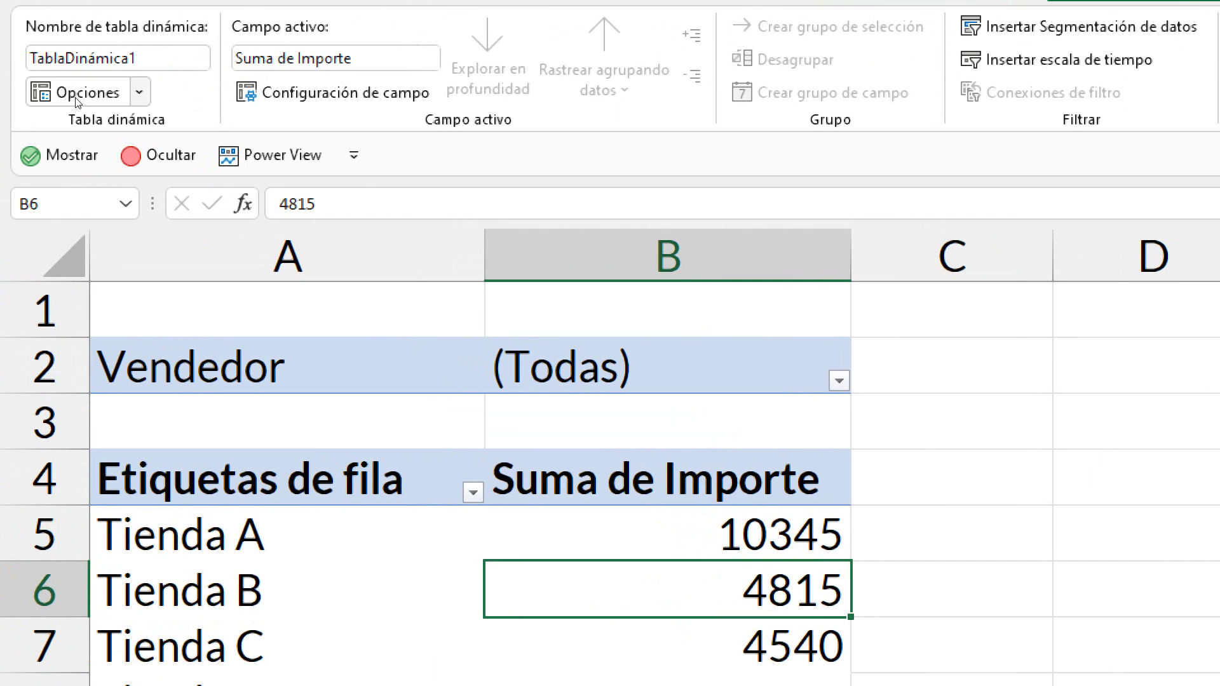
Step: Use Mostrar páginas de filtro de informes on Vendedor to create one pivot sheet per seller
click(38, 95)
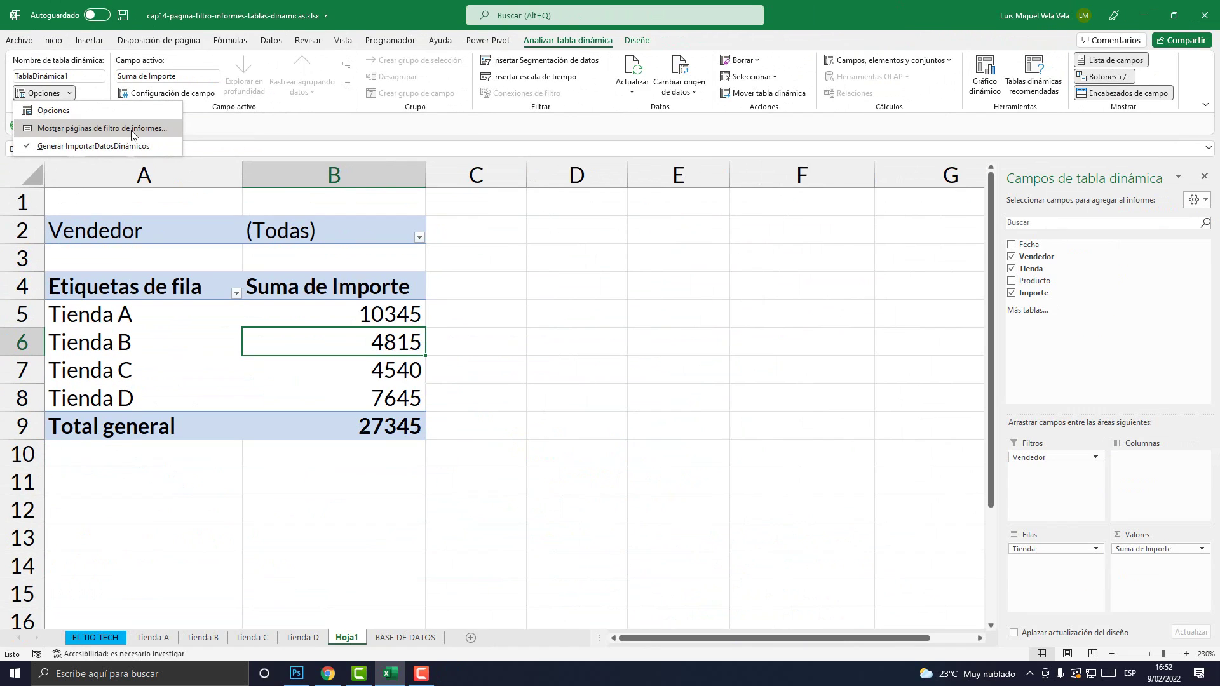
click(132, 129)
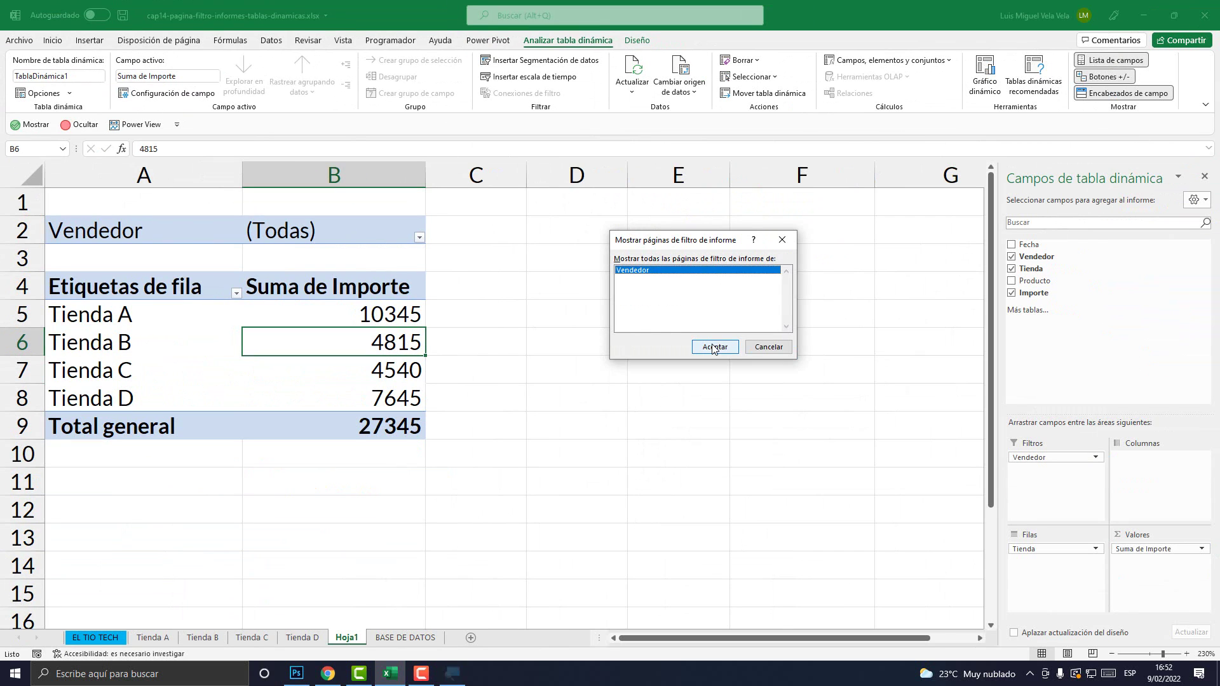
click(713, 347)
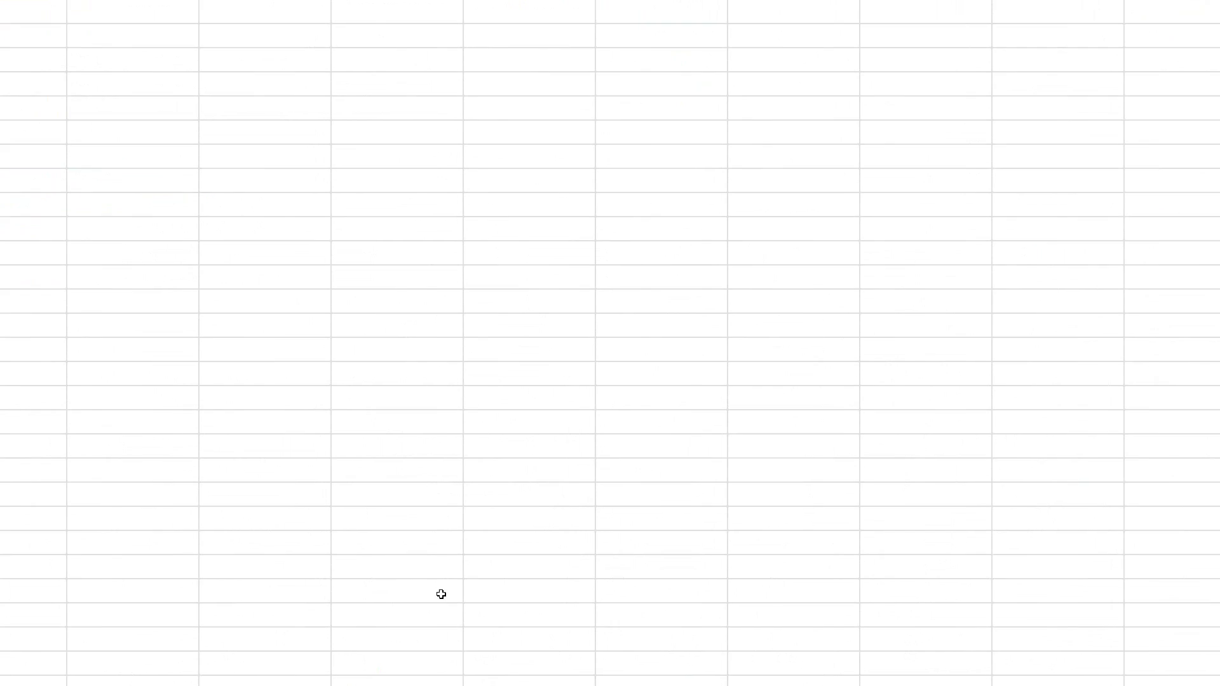
Step: Page forward with Ctrl+PageDown through the seller sheets, then return to the first seller's sheet
key(ctrl+Page_Down)
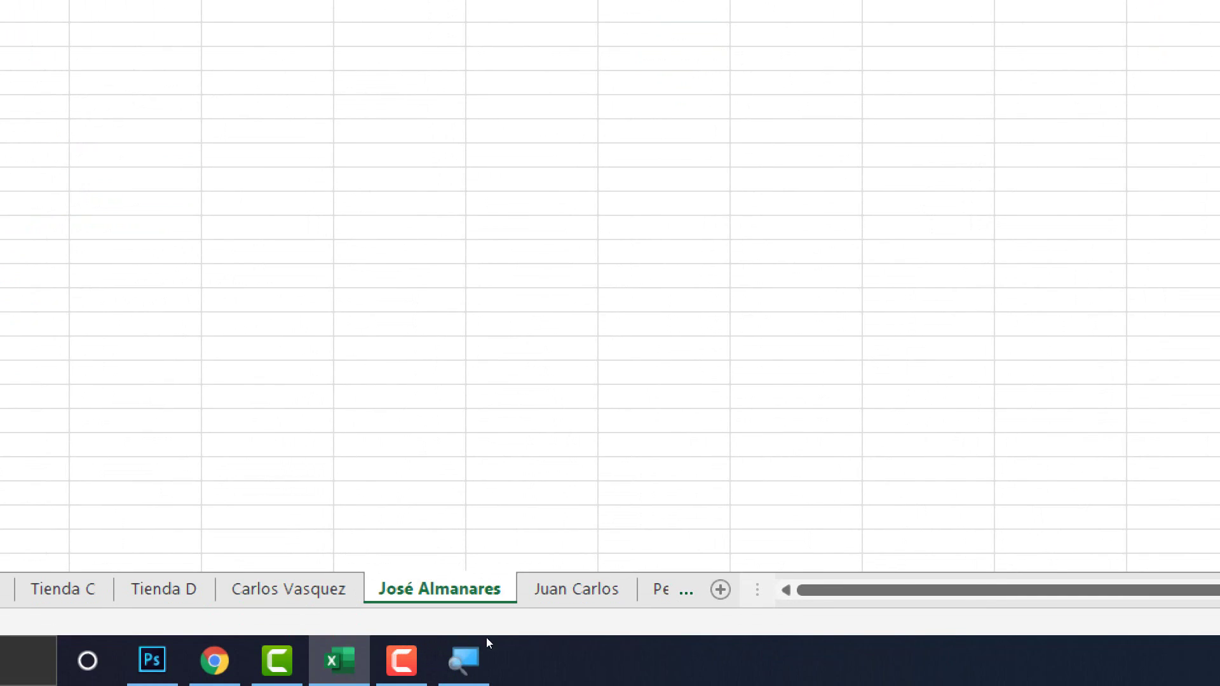
key(ctrl+Page_Down)
key(ctrl+Page_Down)
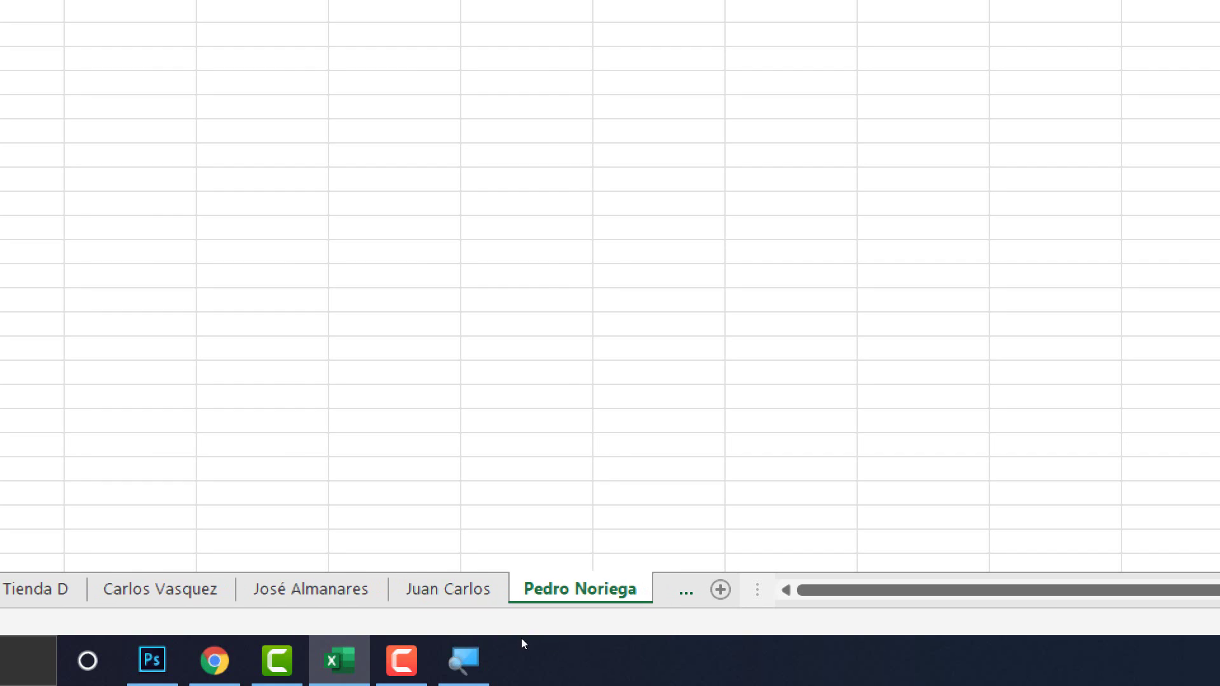
key(ctrl+Page_Down)
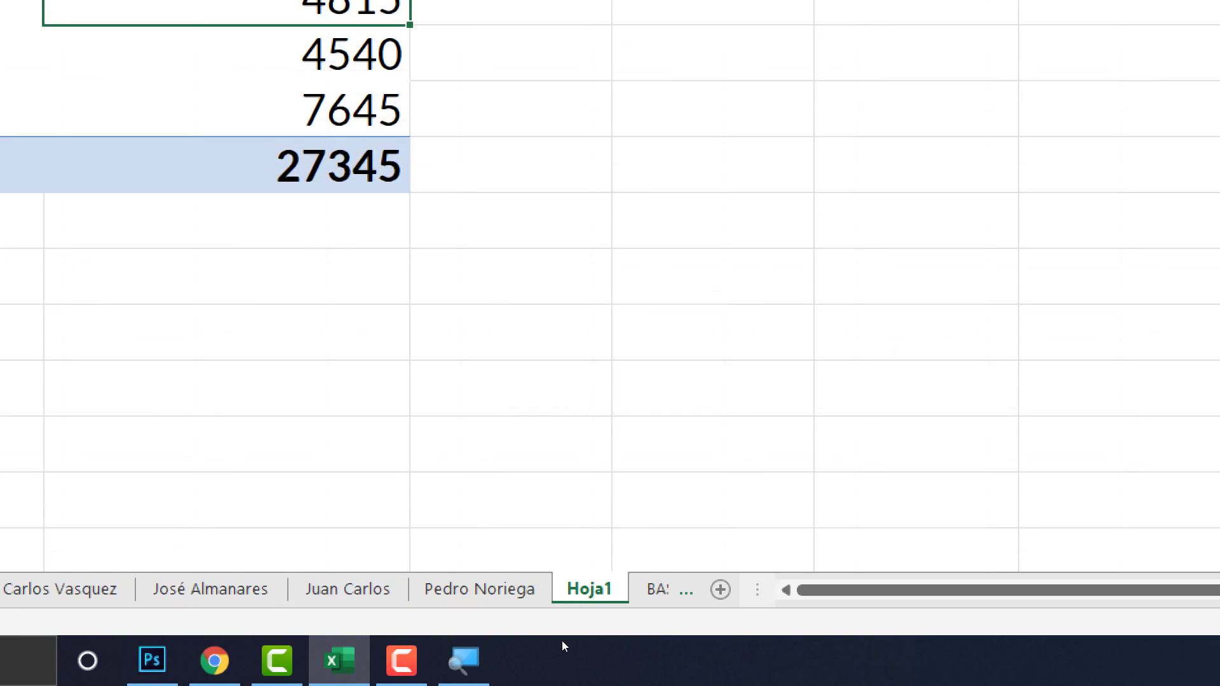
key(ctrl+Page_Down)
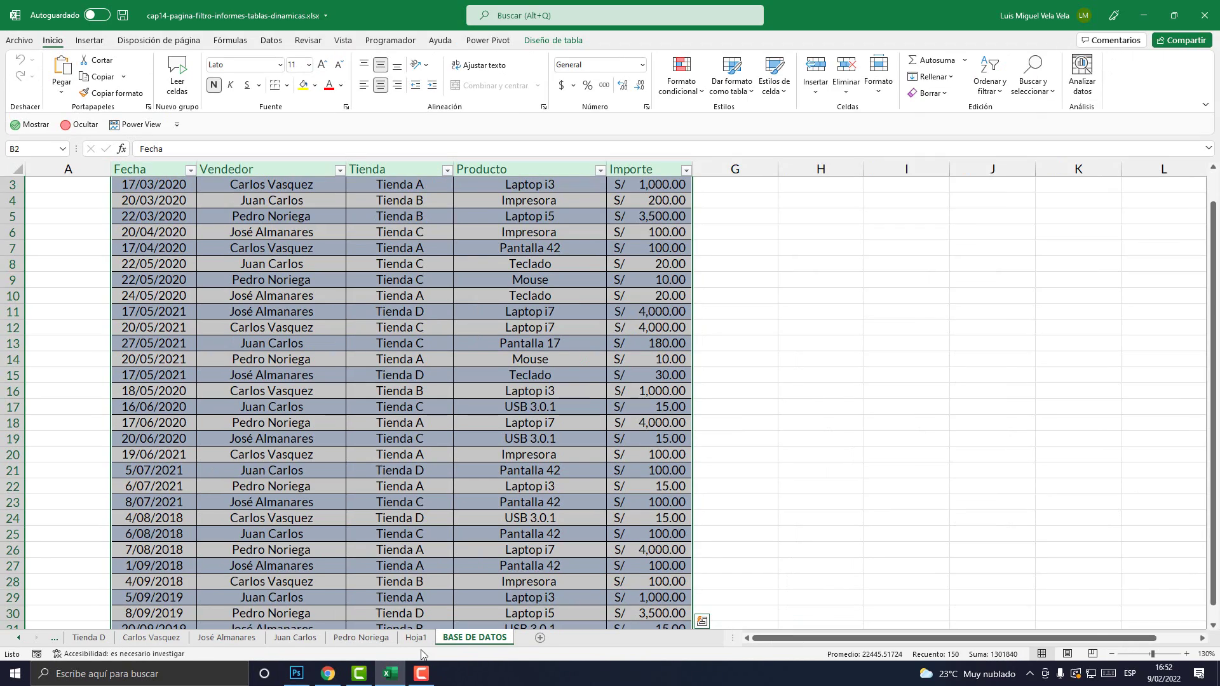
click(361, 637)
click(296, 637)
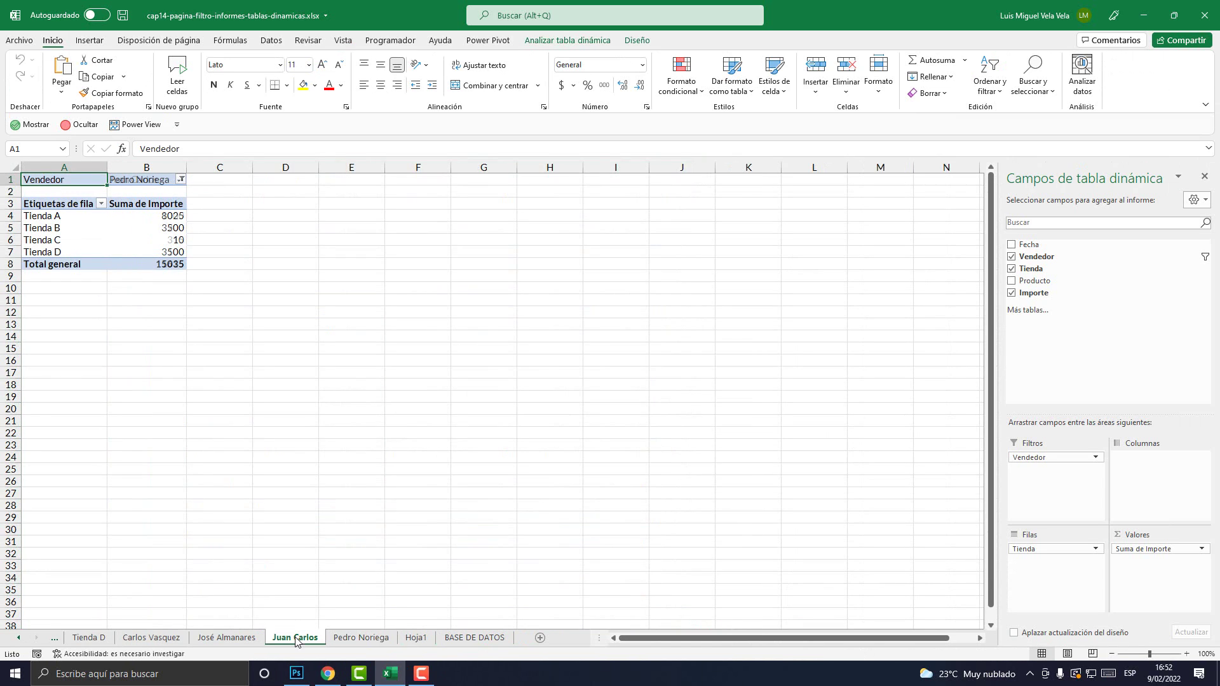
click(227, 637)
click(152, 638)
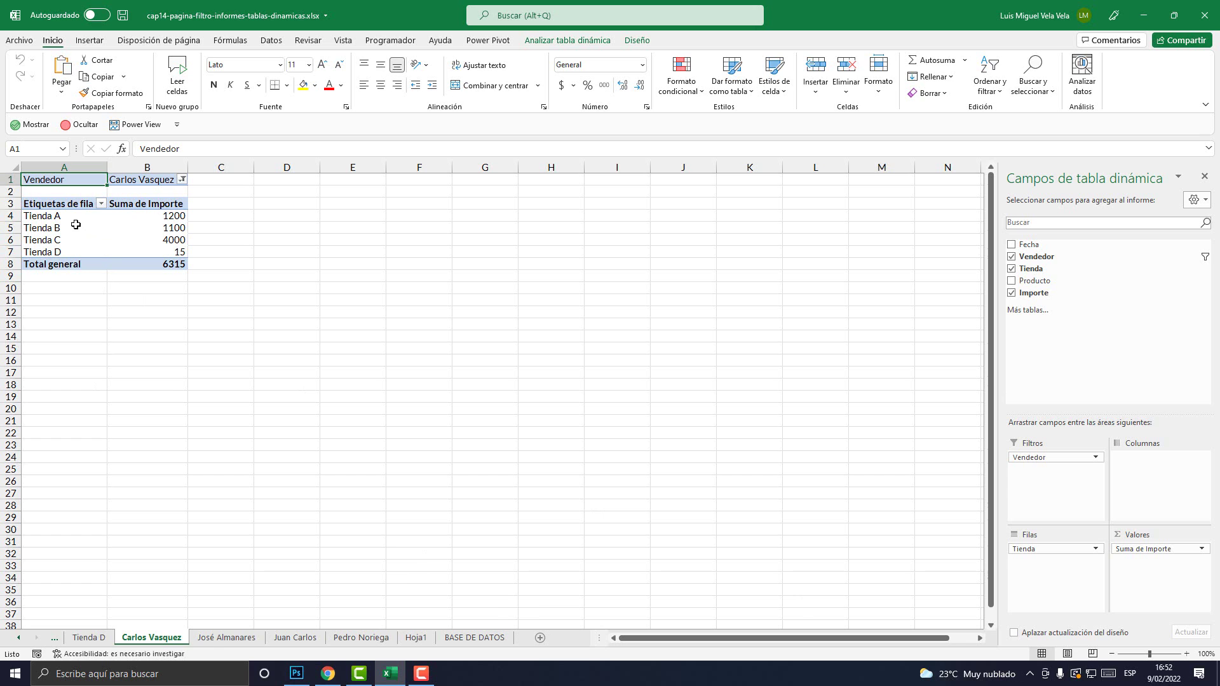
Step: View the second, third and fourth seller pivot sheets and the Hoja1 summary
click(227, 638)
click(166, 637)
click(245, 639)
click(300, 638)
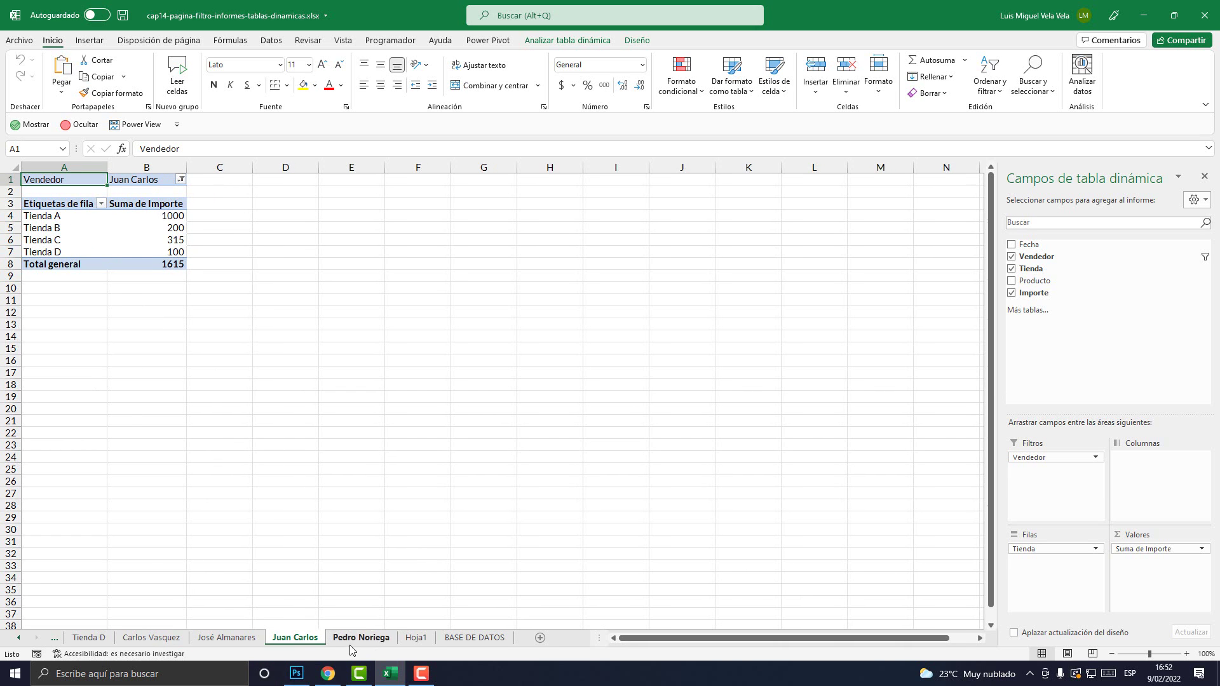
click(356, 637)
click(416, 637)
Step: Step back through the seller sheets to the Tienda D sheet and scroll to the earlier store tabs
click(361, 637)
click(300, 639)
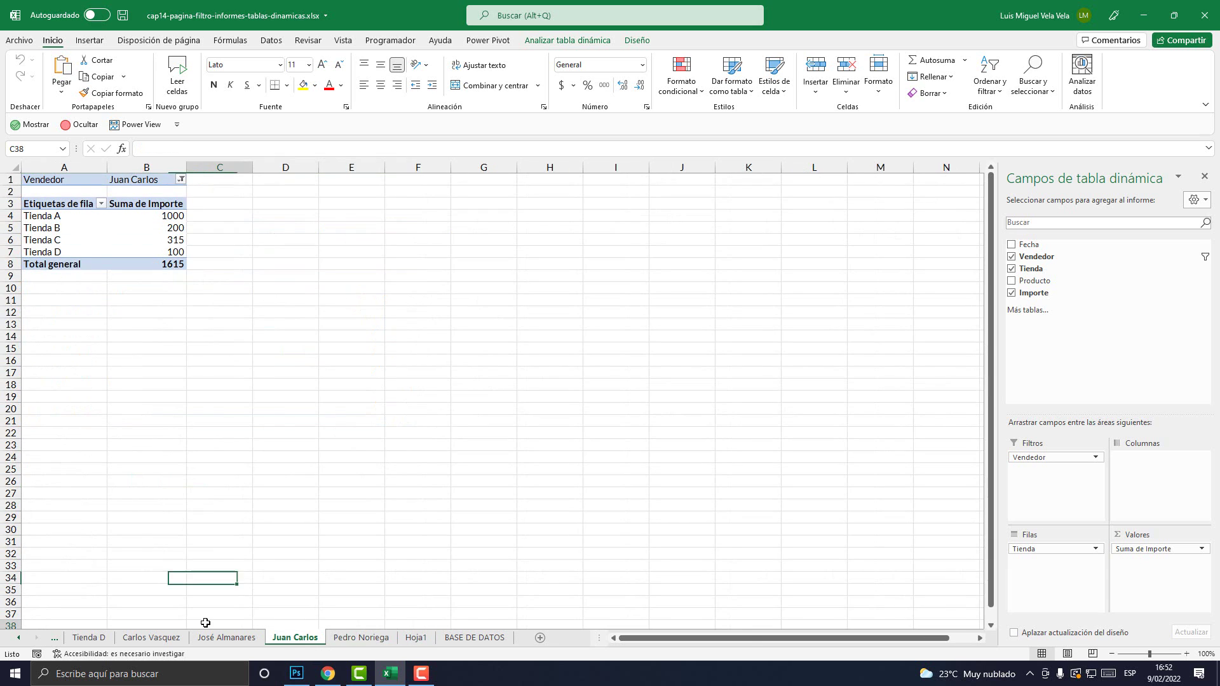
click(227, 638)
click(150, 637)
click(83, 638)
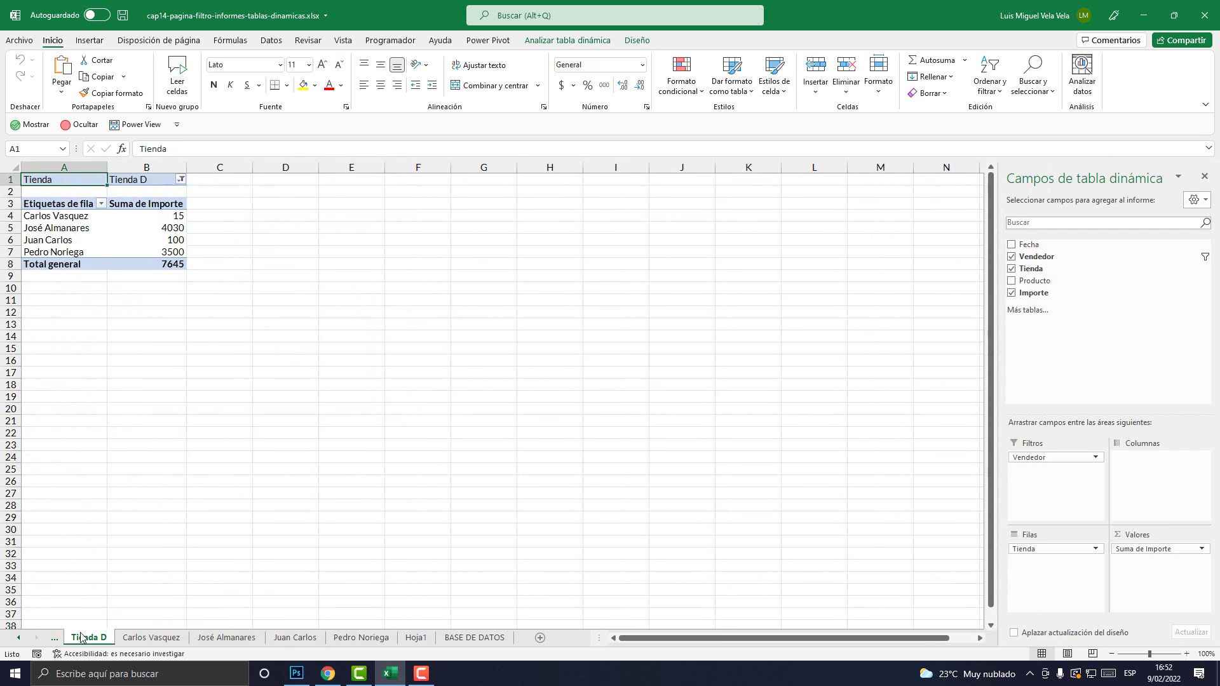
click(18, 638)
click(18, 638)
click(18, 639)
click(17, 639)
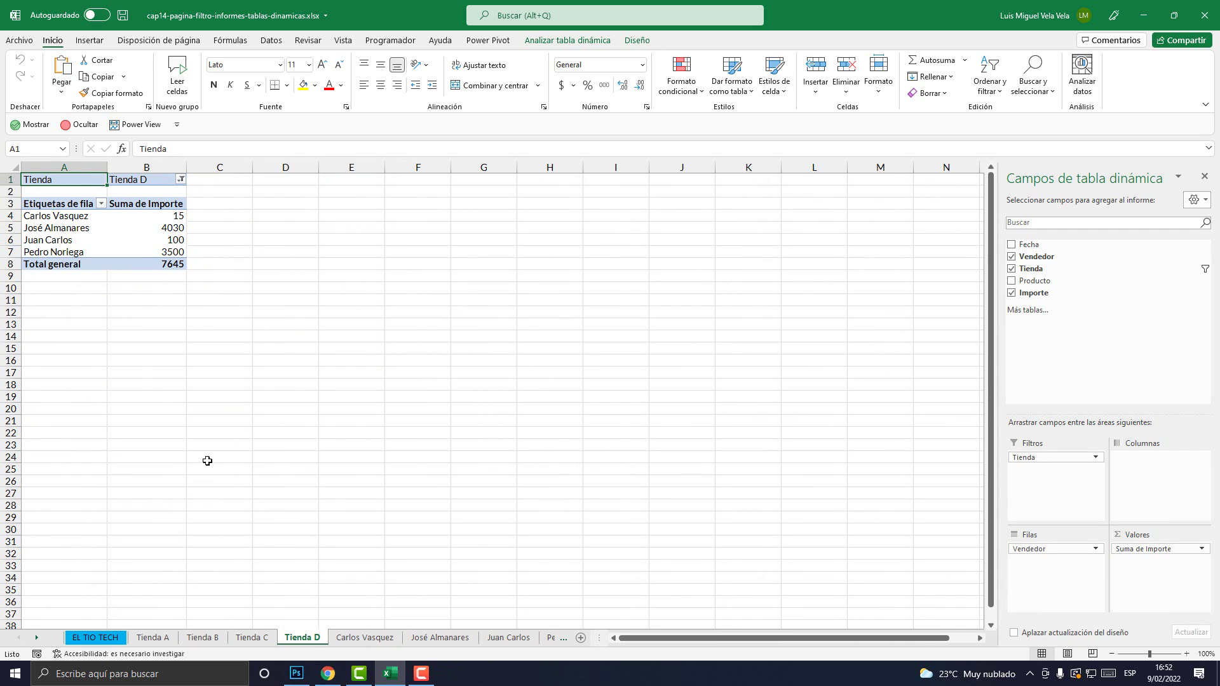